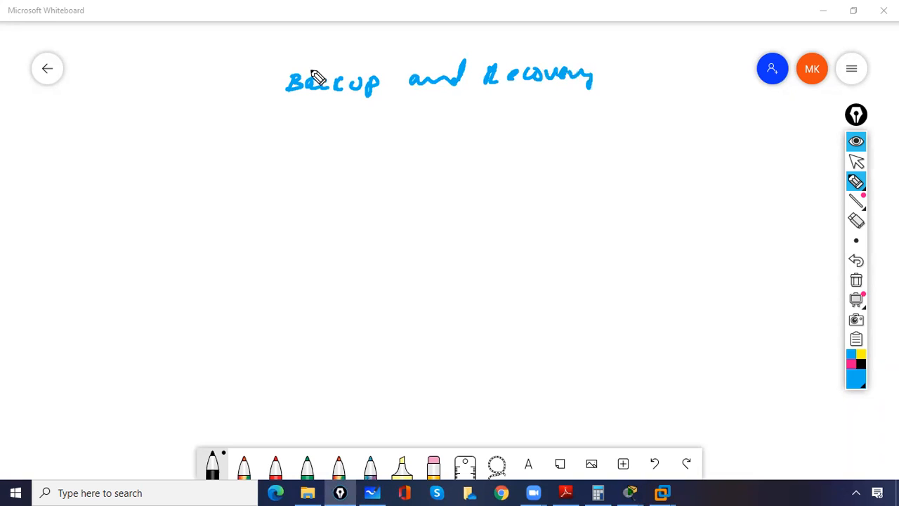
Underline the Backup and Recovery title and draw the top box, second box and a small left branch.
left_click_drag(287, 112, 592, 139)
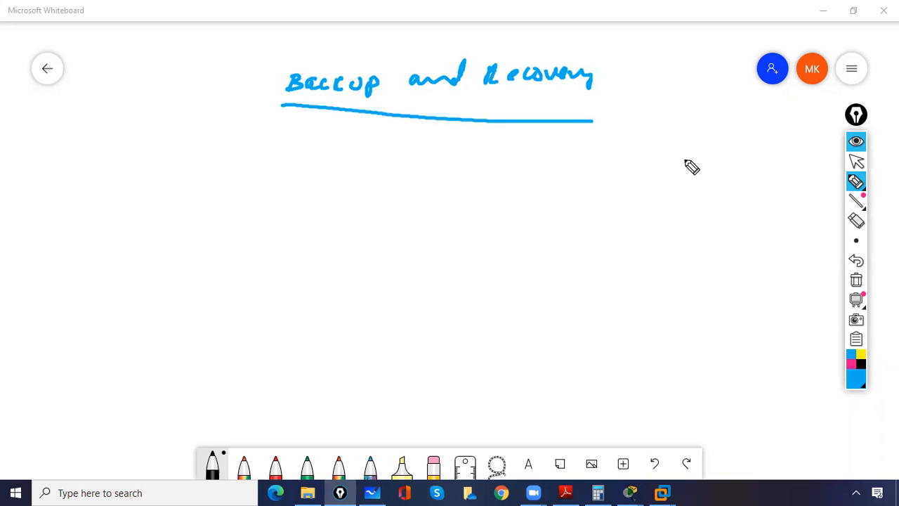
mouse_move(703, 139)
left_mouse_down()
mouse_move(696, 186)
mouse_move(744, 141)
mouse_move(695, 184)
mouse_move(717, 216)
mouse_move(695, 245)
left_mouse_up()
mouse_move(703, 222)
left_mouse_down()
mouse_move(747, 221)
mouse_move(658, 281)
mouse_move(630, 313)
left_mouse_up()
left_click_drag(643, 282, 631, 313)
Add the remaining branch boxes below and enclose the tree in a large triangle.
mouse_move(720, 244)
left_mouse_down()
mouse_move(718, 289)
mouse_move(697, 320)
left_mouse_up()
left_click_drag(705, 293, 697, 319)
mouse_move(743, 240)
left_mouse_down()
mouse_move(766, 288)
mouse_move(744, 316)
left_mouse_up()
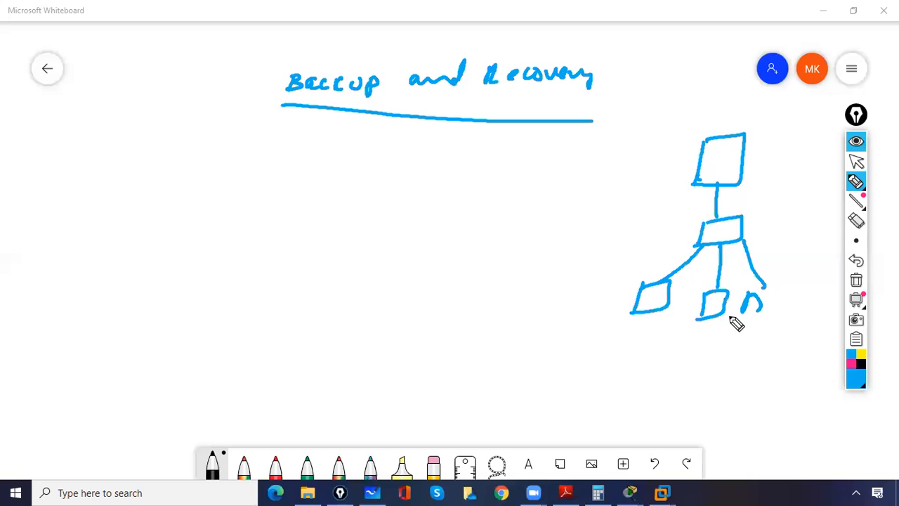
mouse_move(700, 111)
left_mouse_down()
mouse_move(497, 336)
mouse_move(775, 239)
mouse_move(781, 311)
left_mouse_up()
left_click_drag(486, 344, 789, 354)
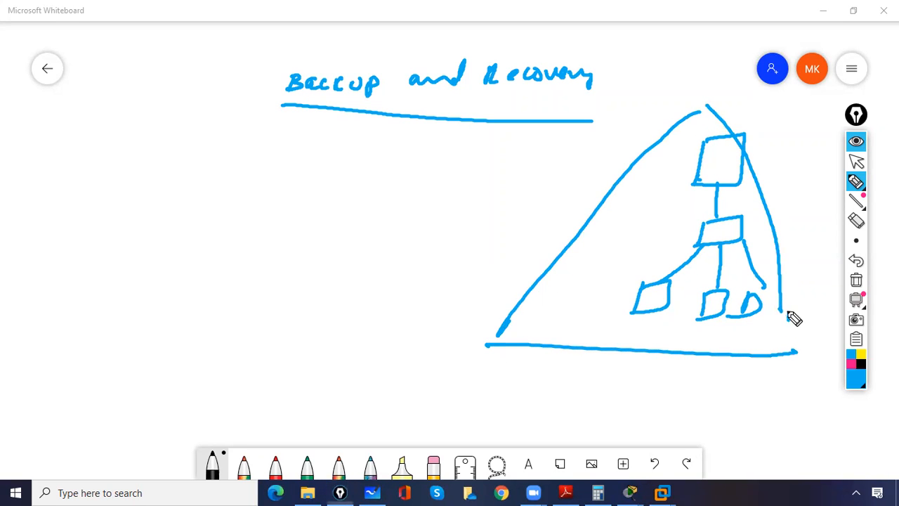
left_click_drag(789, 309, 797, 352)
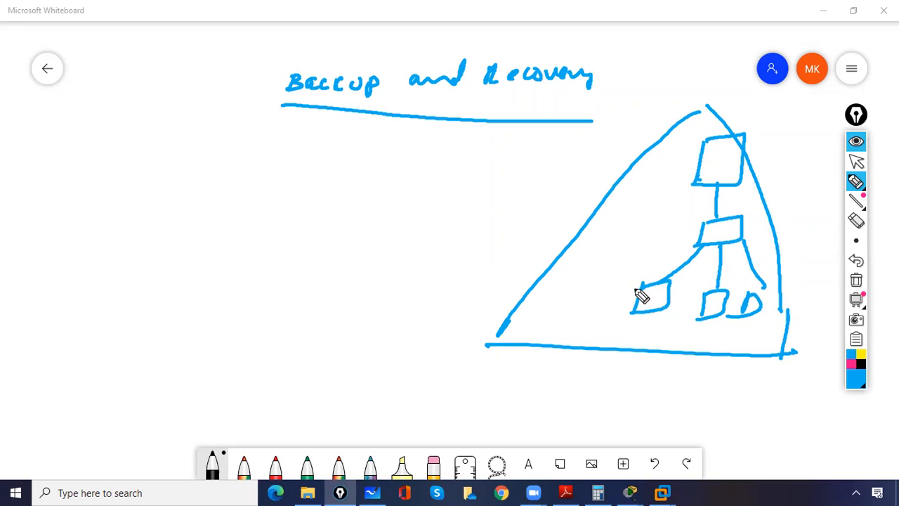
Touch up the triangle apex and connectors, and add a small box linked by a curved line.
left_click_drag(700, 110, 716, 107)
left_click_drag(717, 185, 708, 225)
left_click_drag(716, 190, 712, 226)
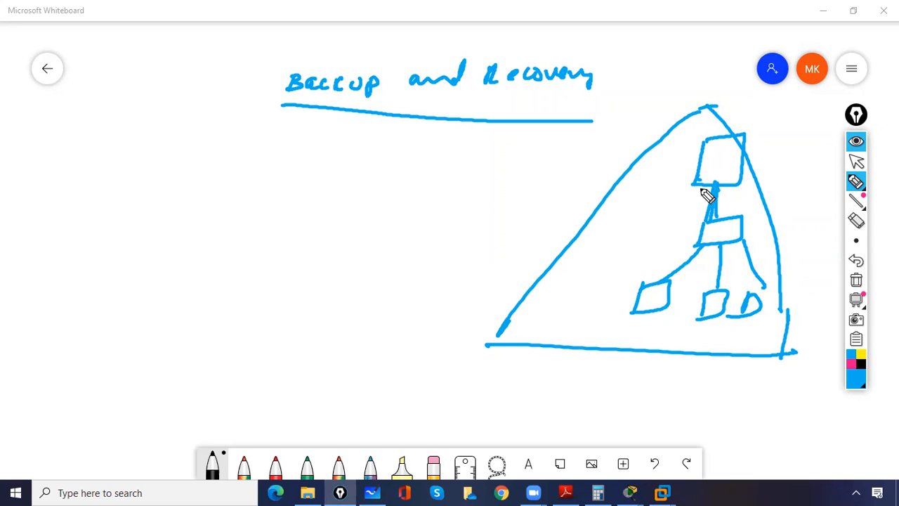
left_click_drag(765, 287, 733, 300)
mouse_move(669, 159)
left_mouse_down()
mouse_move(670, 144)
mouse_move(695, 159)
mouse_move(699, 145)
mouse_move(682, 153)
left_mouse_up()
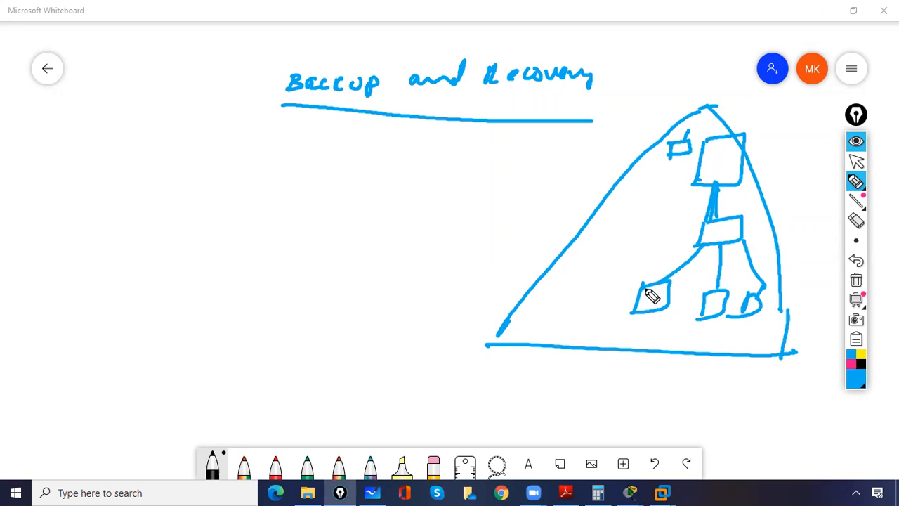
left_click_drag(637, 273, 673, 165)
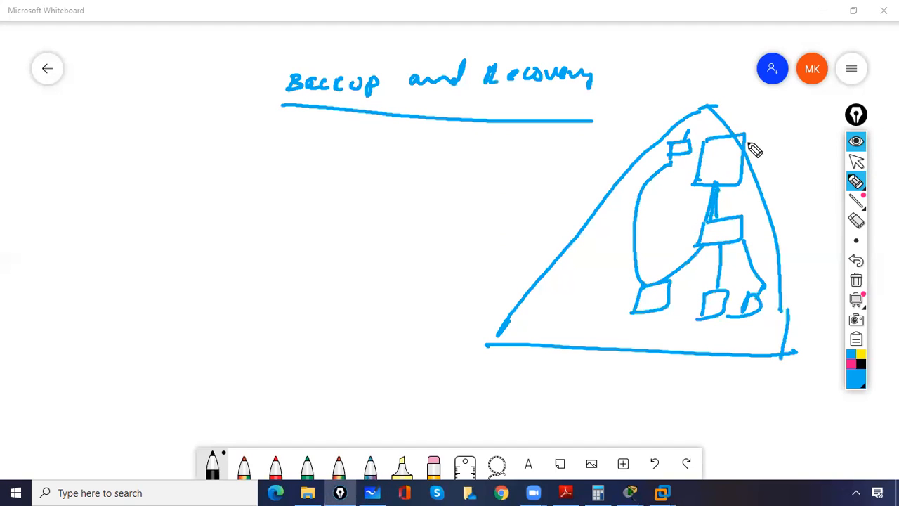
Put an X across the top box, cross out and circle the small box, and add arrows.
left_click_drag(746, 138, 699, 172)
left_click_drag(710, 132, 733, 191)
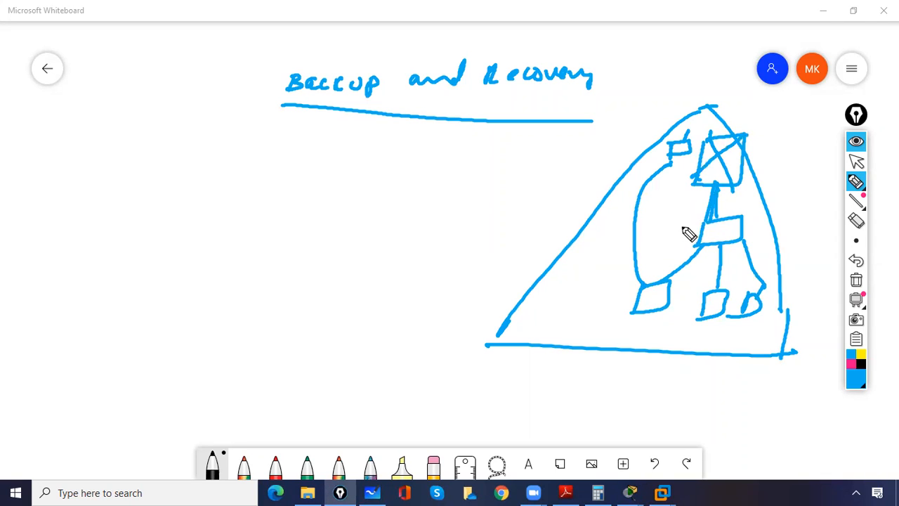
mouse_move(672, 145)
left_mouse_down()
mouse_move(690, 156)
mouse_move(671, 158)
mouse_move(654, 145)
left_mouse_up()
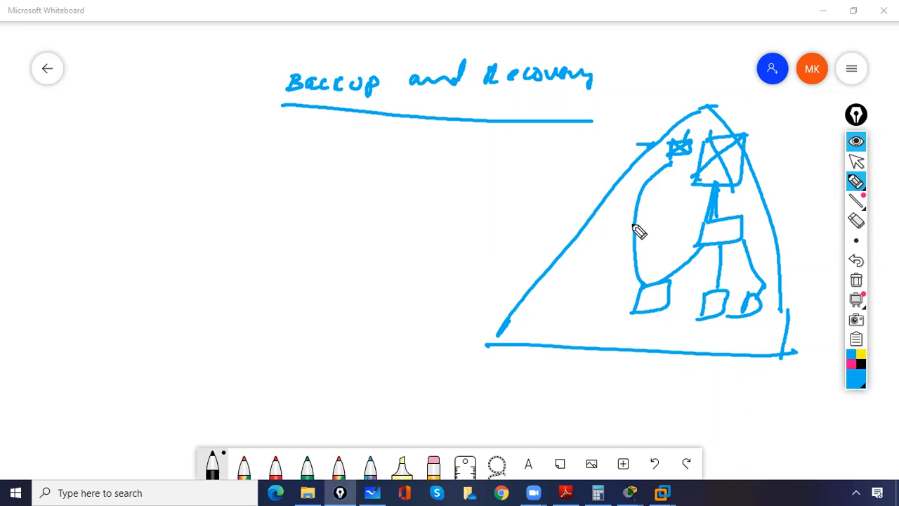
mouse_move(612, 298)
left_mouse_down()
mouse_move(629, 298)
mouse_move(622, 303)
left_mouse_up()
mouse_move(694, 140)
left_mouse_down()
mouse_move(663, 145)
mouse_move(678, 141)
left_mouse_up()
mouse_move(675, 95)
left_mouse_down()
mouse_move(674, 120)
mouse_move(683, 113)
left_mouse_up()
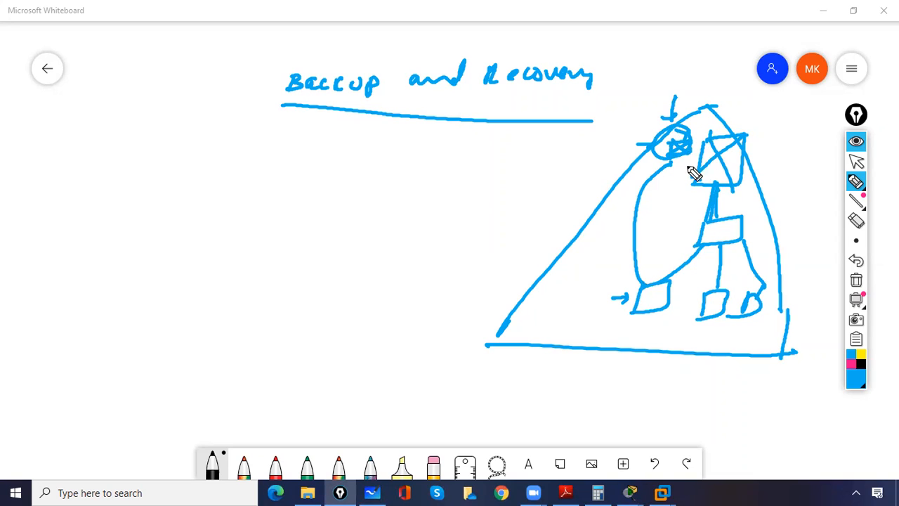
left_click_drag(687, 145, 679, 145)
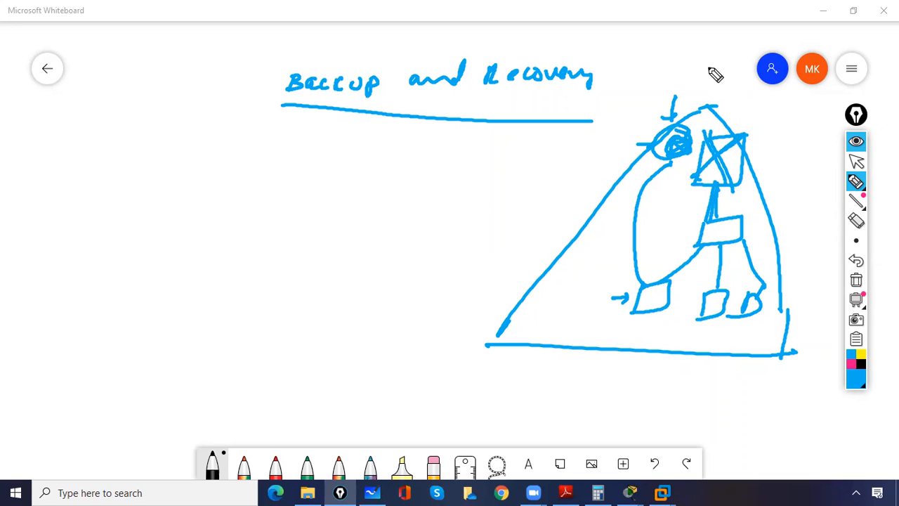
Draw two stacked boxes above the figure, with an arrow into the D box and a connector below.
mouse_move(678, 56)
left_mouse_down()
mouse_move(679, 65)
mouse_move(736, 39)
mouse_move(688, 72)
mouse_move(696, 58)
left_mouse_up()
mouse_move(688, 95)
left_mouse_down()
mouse_move(692, 89)
mouse_move(695, 98)
mouse_move(701, 77)
left_mouse_up()
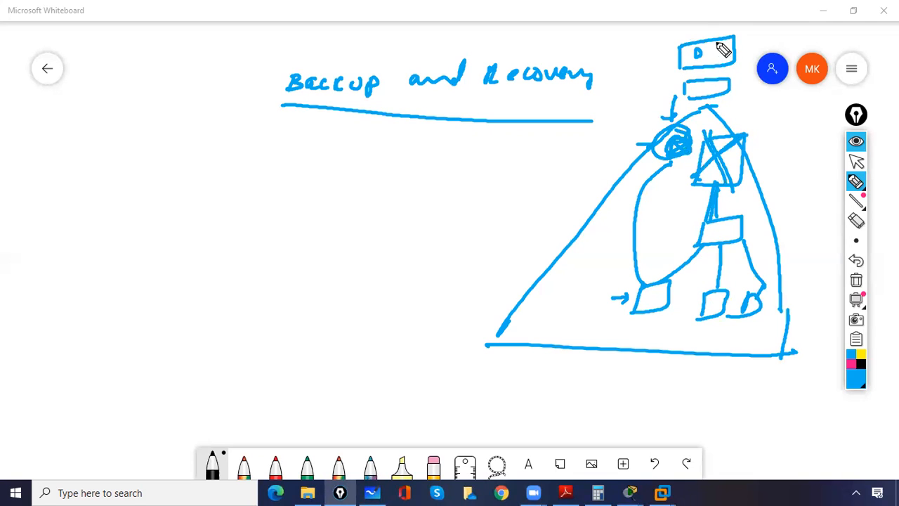
left_click_drag(697, 18, 698, 40)
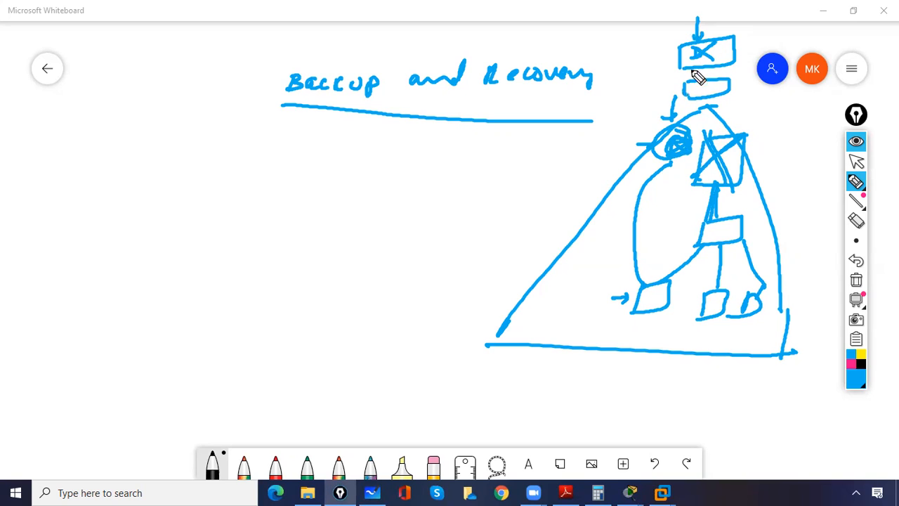
mouse_move(686, 61)
left_mouse_down()
mouse_move(668, 87)
mouse_move(771, 117)
mouse_move(757, 150)
left_mouse_up()
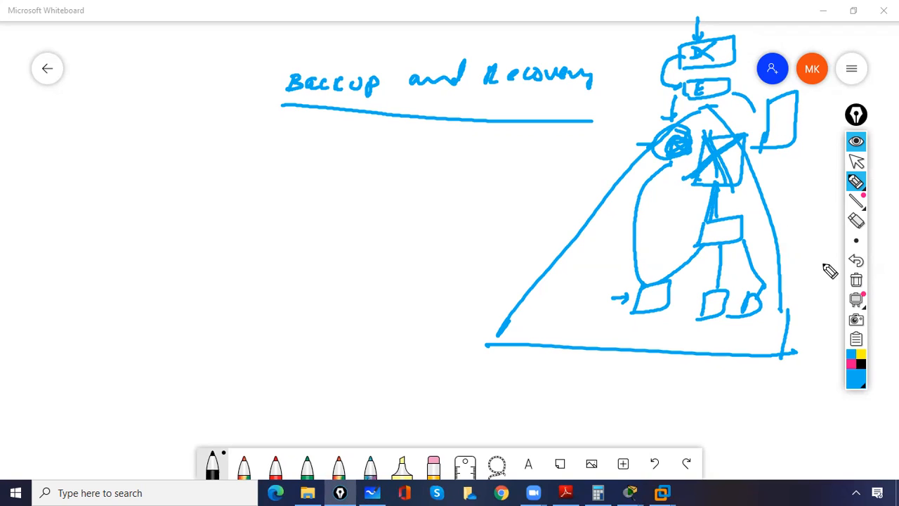
Clear the board, switch to the eraser, then undo to bring the drawing back.
left_click(856, 279)
left_click(853, 183)
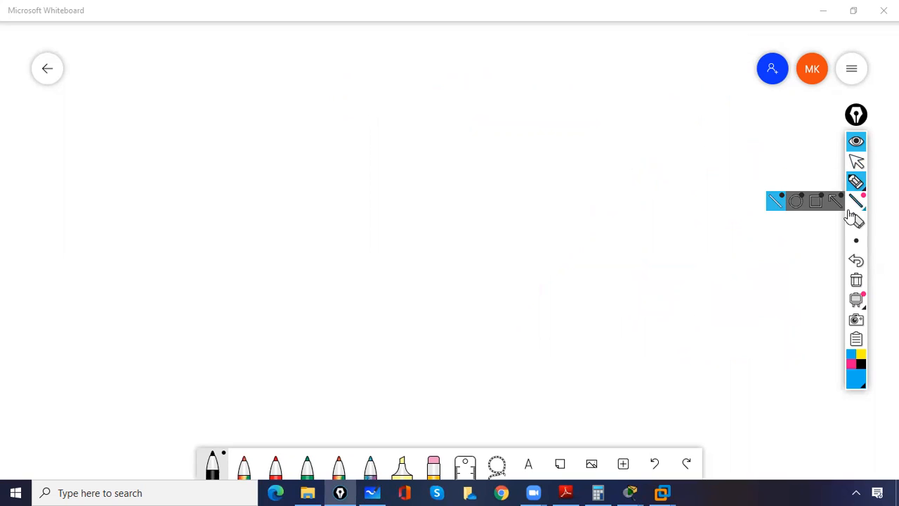
left_click(856, 263)
mouse_move(856, 241)
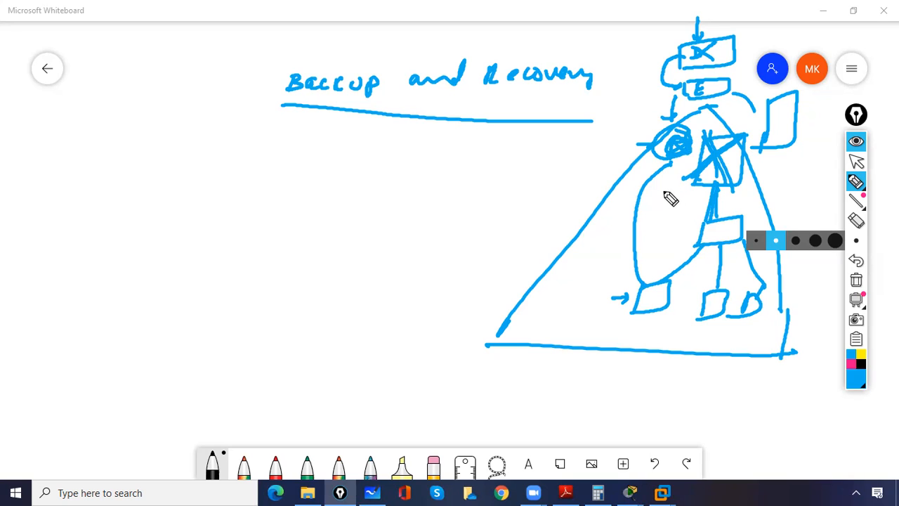
Handwrite the Windows Backup heading with an arrow, plus an arrow bullet reading Online.
mouse_move(531, 156)
left_mouse_down()
mouse_move(568, 150)
mouse_move(559, 158)
left_mouse_up()
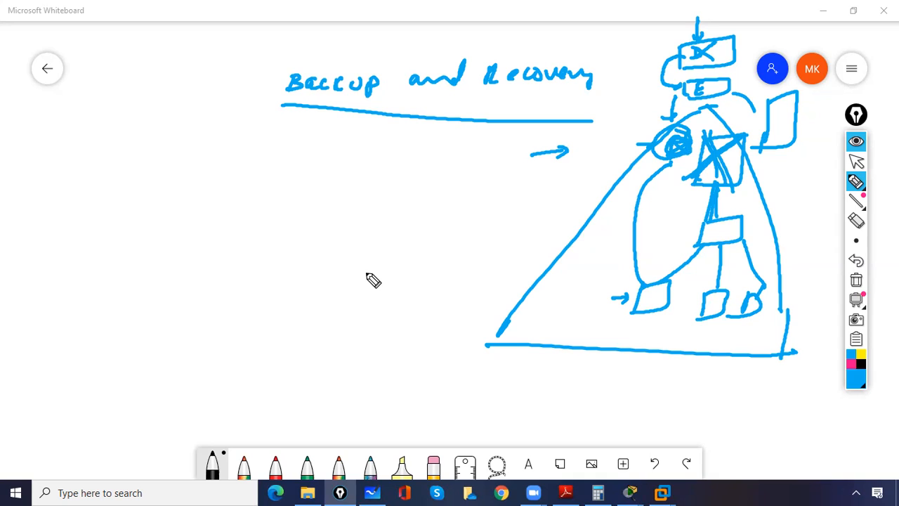
mouse_move(327, 258)
left_mouse_down()
mouse_move(349, 271)
mouse_move(376, 269)
mouse_move(420, 245)
mouse_move(470, 241)
mouse_move(492, 225)
mouse_move(570, 209)
mouse_move(592, 195)
left_mouse_up()
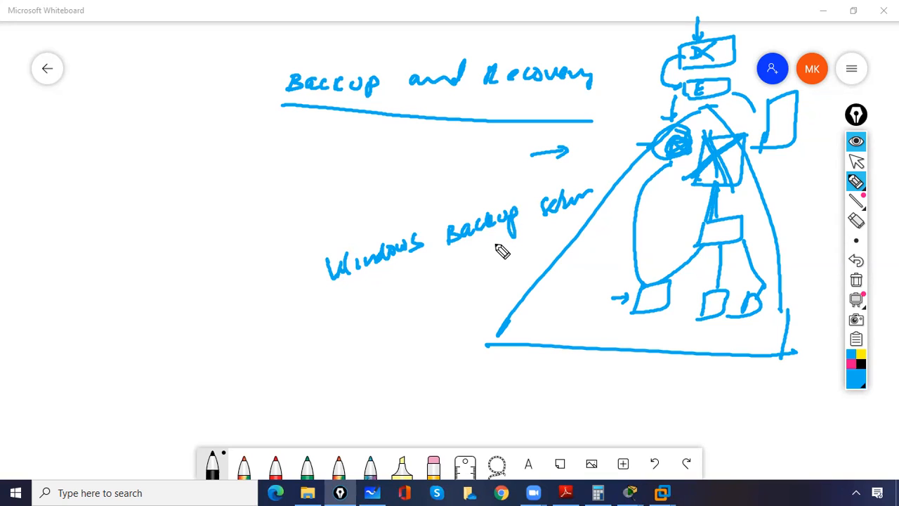
left_click_drag(286, 337, 308, 333)
mouse_move(349, 312)
left_mouse_down()
mouse_move(372, 319)
mouse_move(412, 308)
mouse_move(399, 303)
left_mouse_up()
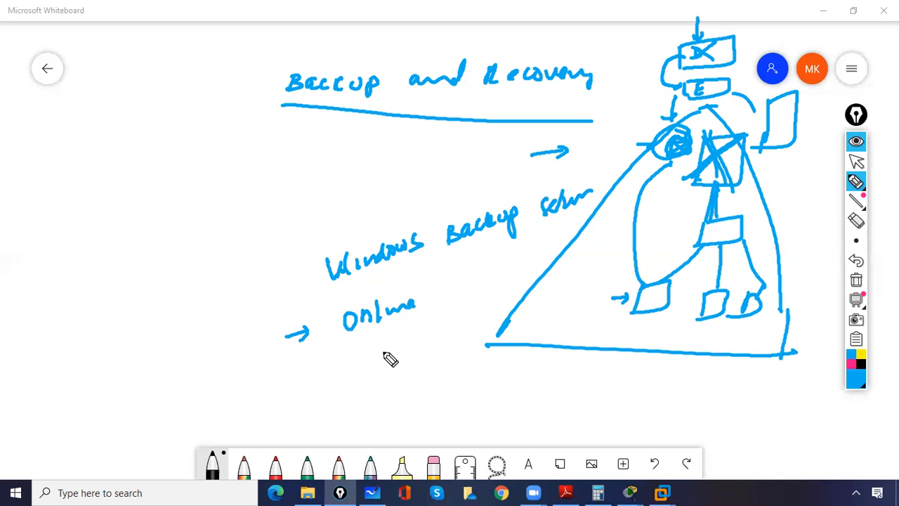
Add a second arrow bullet reading 12 AM, then clear the whole board.
left_click_drag(303, 378, 326, 373)
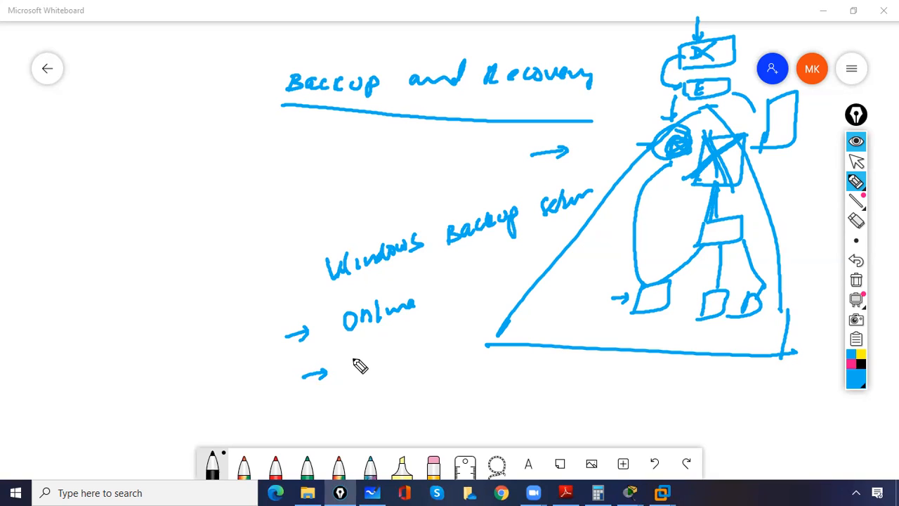
left_click_drag(394, 351, 394, 366)
mouse_move(399, 351)
left_mouse_down()
mouse_move(409, 364)
mouse_move(432, 344)
mouse_move(438, 354)
left_mouse_up()
left_click_drag(356, 364, 378, 355)
left_click_drag(370, 352, 374, 361)
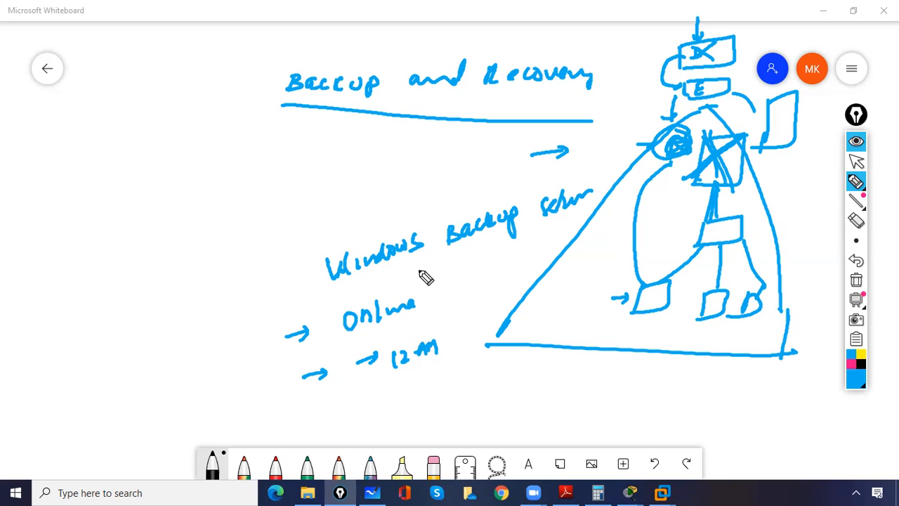
left_click(855, 280)
Switch to the DC virtual machine, send Ctrl+Alt+Del and sign in with the Administrator password.
left_click(857, 160)
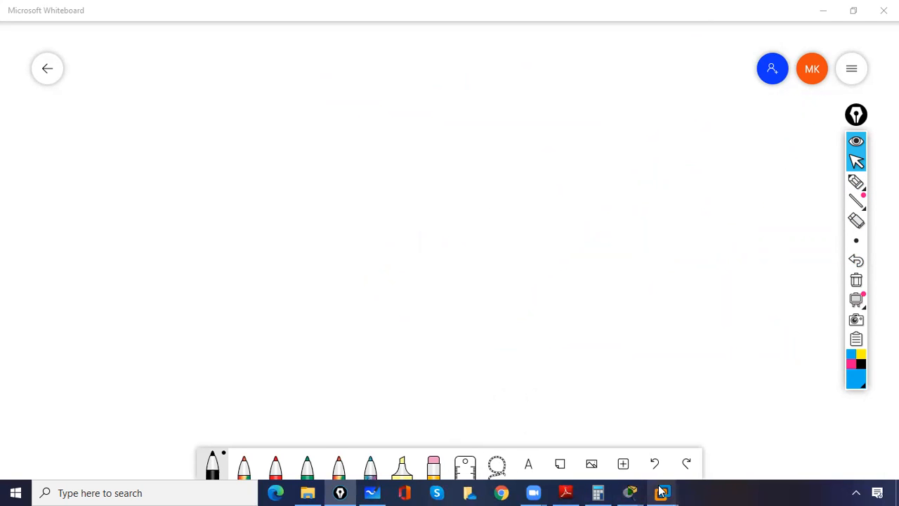
mouse_move(652, 491)
left_click(505, 419)
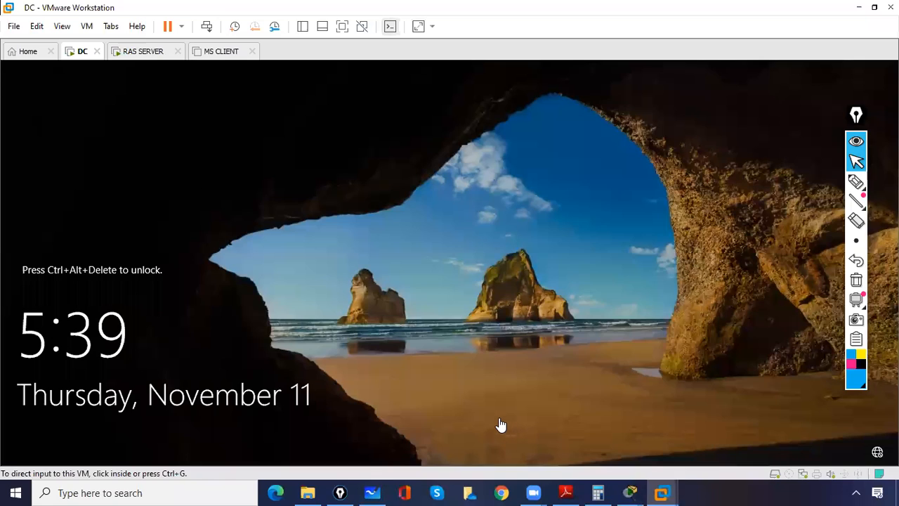
left_click(207, 31)
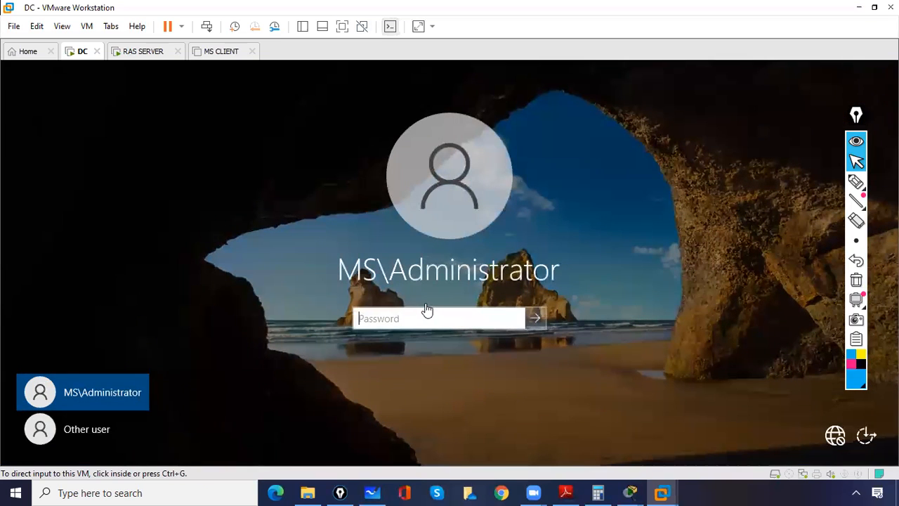
left_click(461, 310)
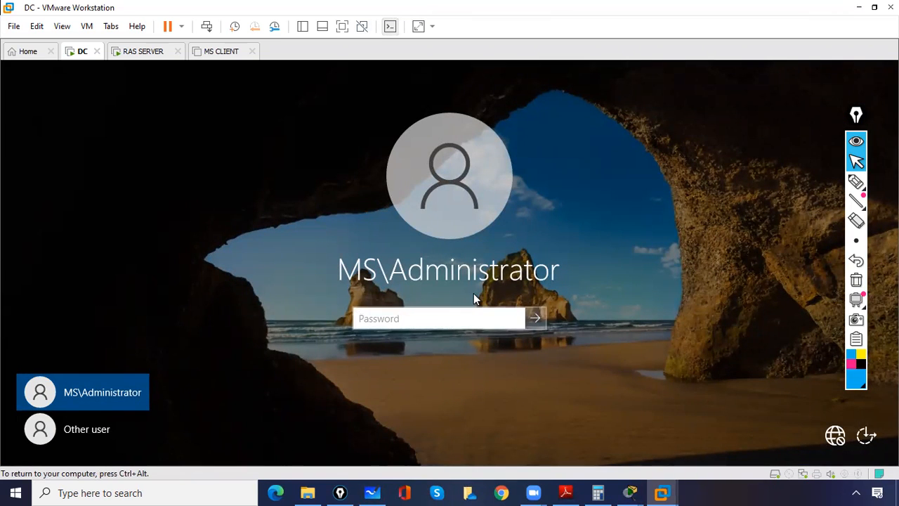
type("Pa$")
key("Return")
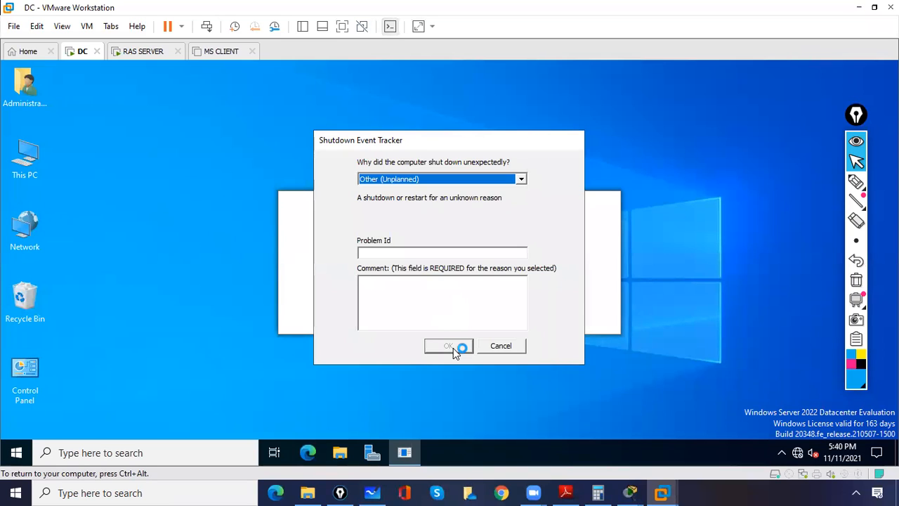
Enter a shutdown comment in Shutdown Event Tracker and confirm it with OK.
left_click(427, 298)
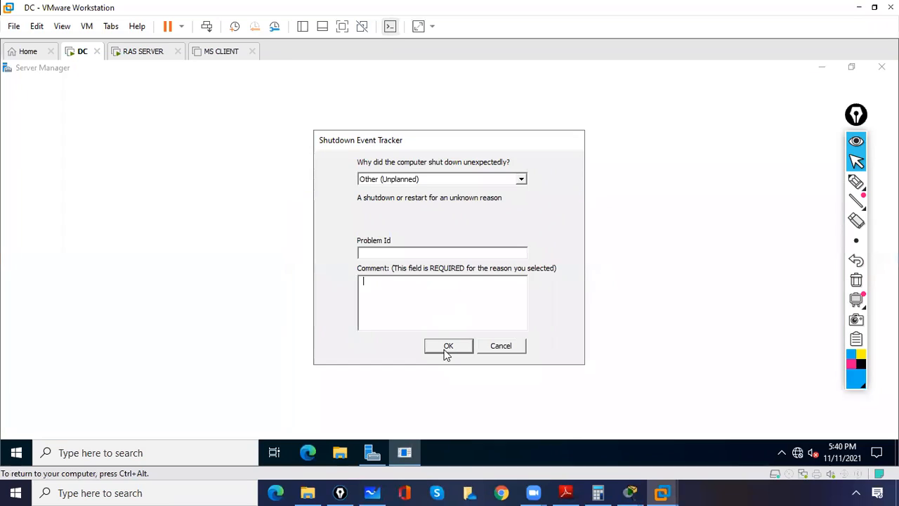
left_click(448, 347)
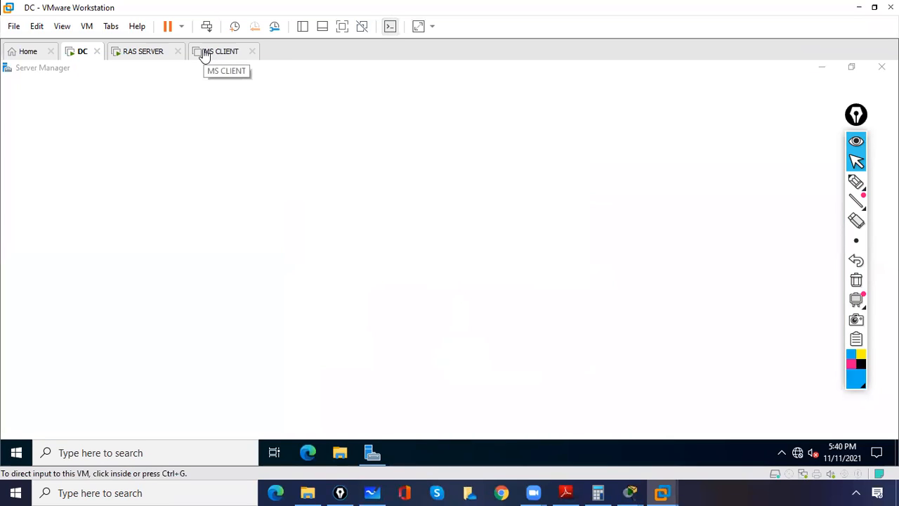
left_click(226, 128)
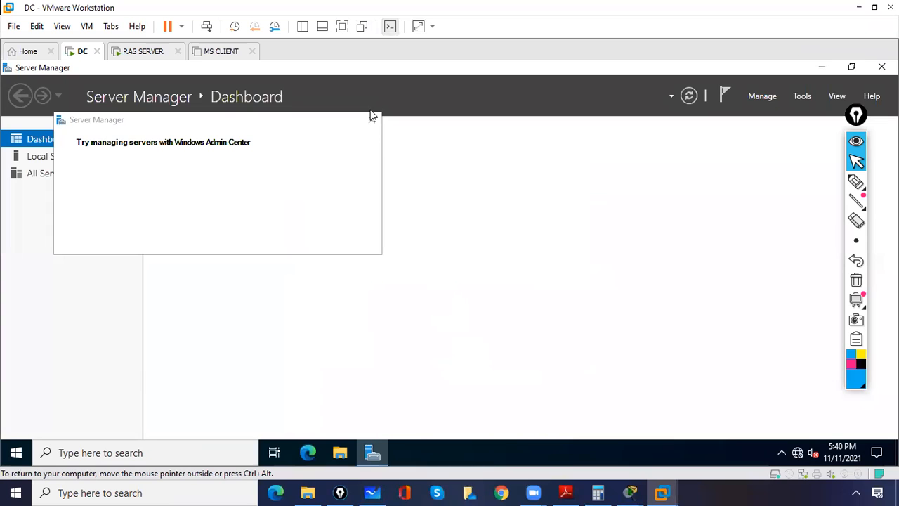
Close the Windows Admin Center notice and launch Add roles and features from the Dashboard.
left_click(372, 122)
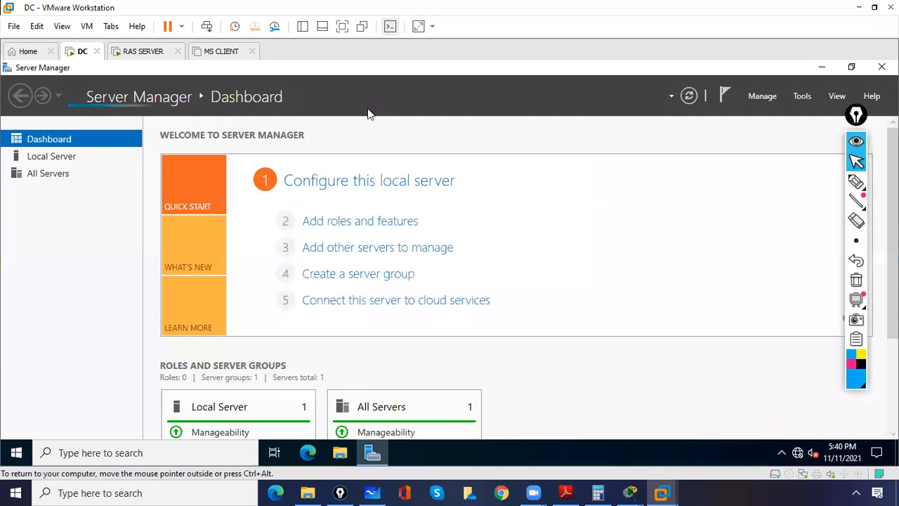
left_click(331, 227)
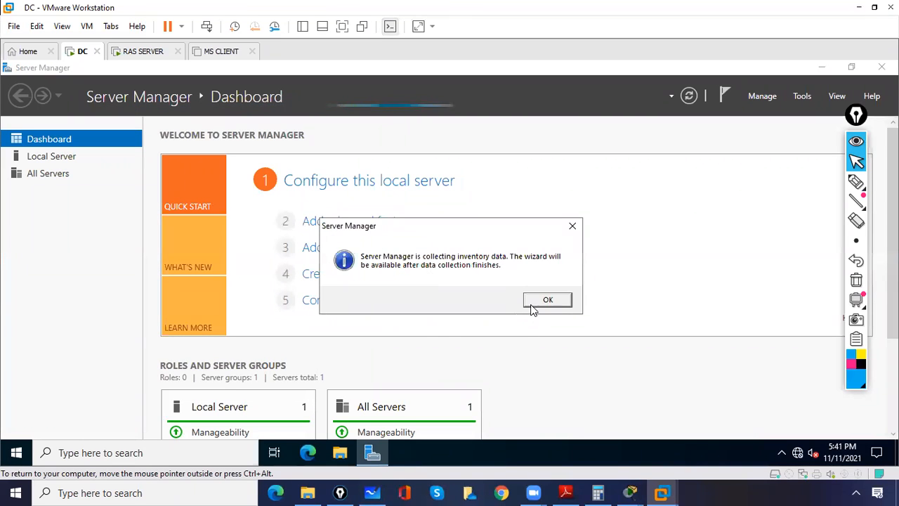
left_click(539, 303)
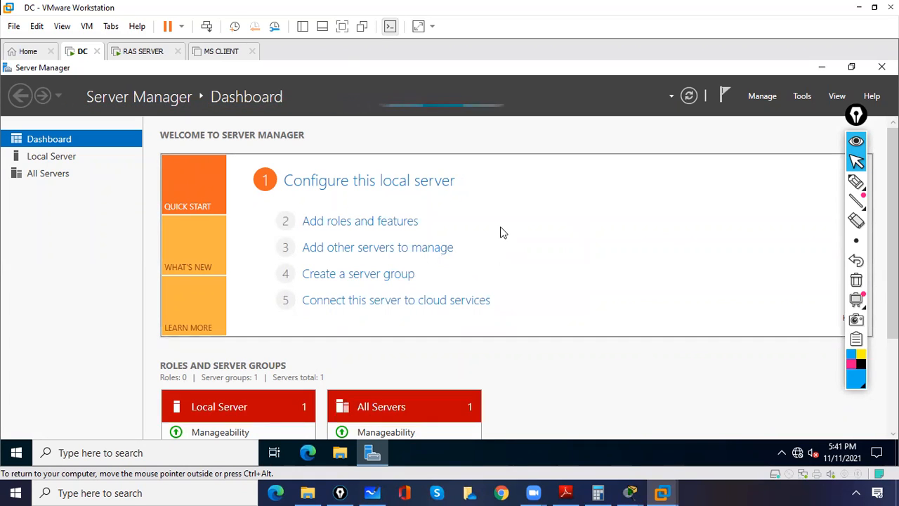
left_click(382, 224)
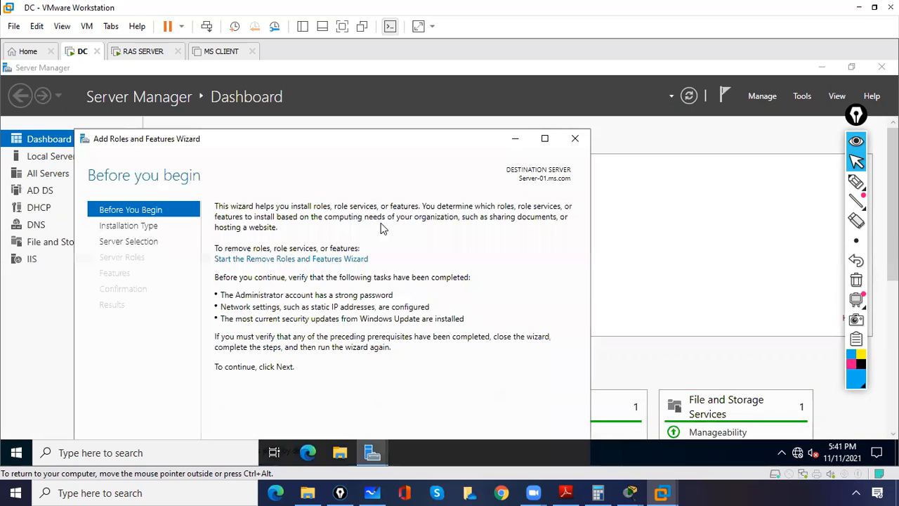
Maximize the wizard and keep role-based installation on the local server, skipping roles.
left_click(544, 139)
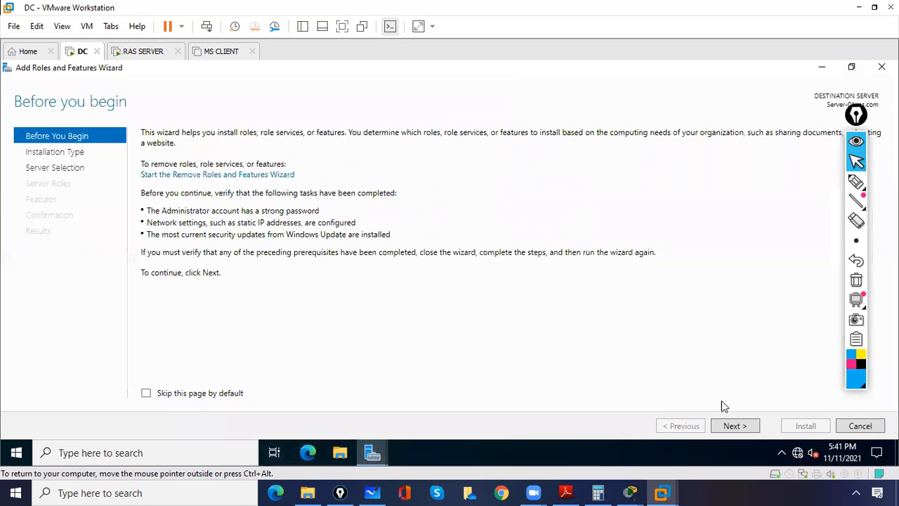
left_click(729, 427)
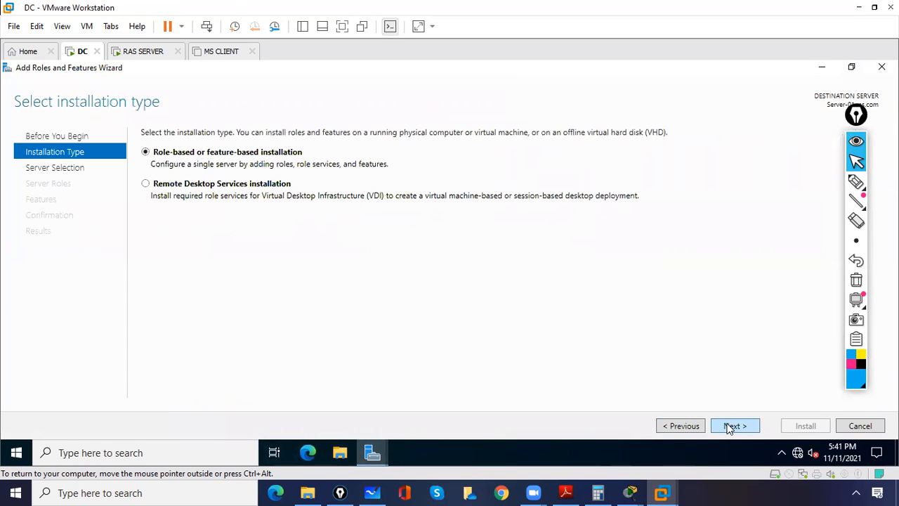
left_click(729, 427)
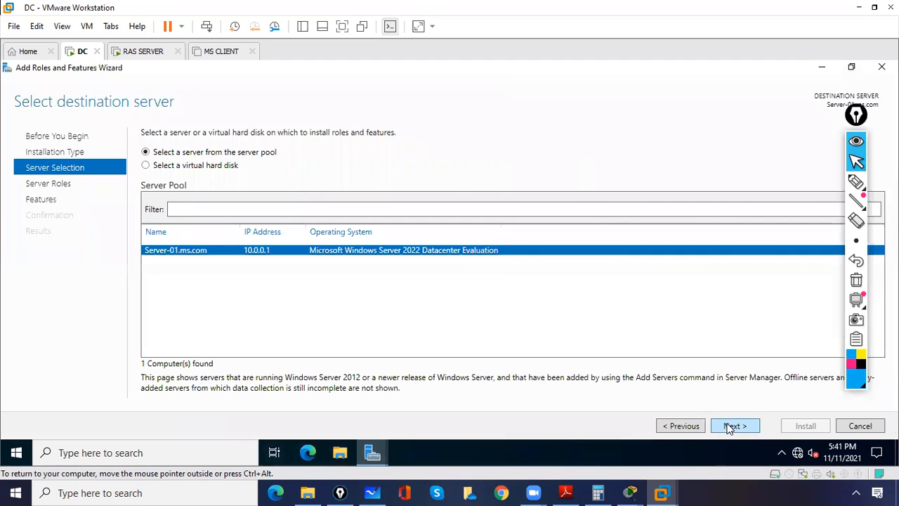
left_click(730, 426)
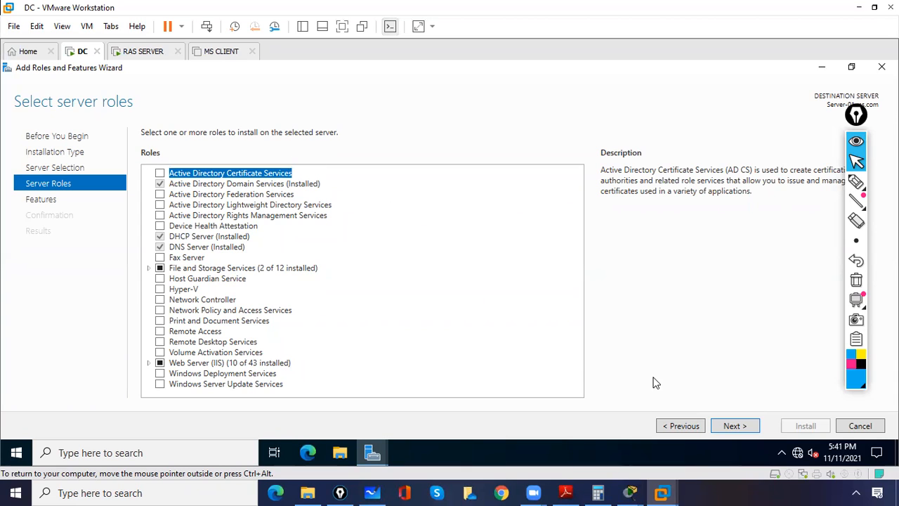
left_click(734, 425)
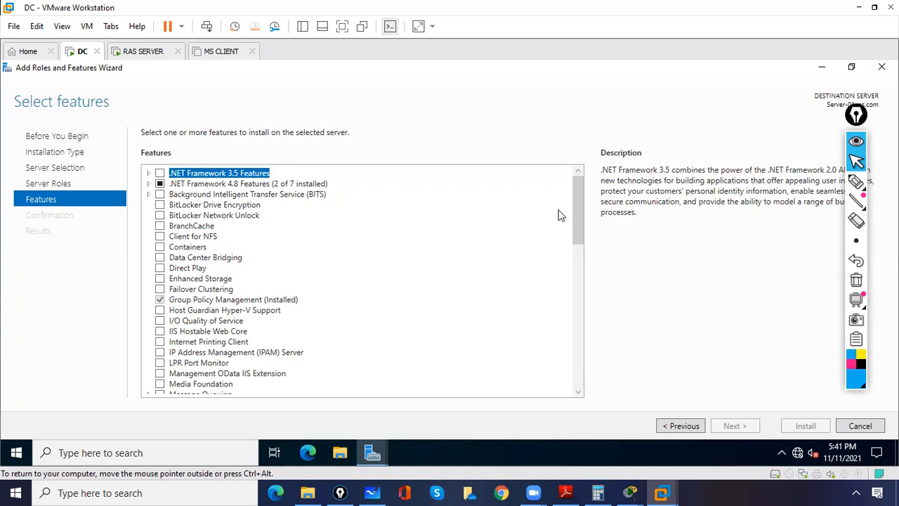
Tick Windows Server Backup under Features and continue to the confirmation page.
left_click_drag(575, 215, 578, 332)
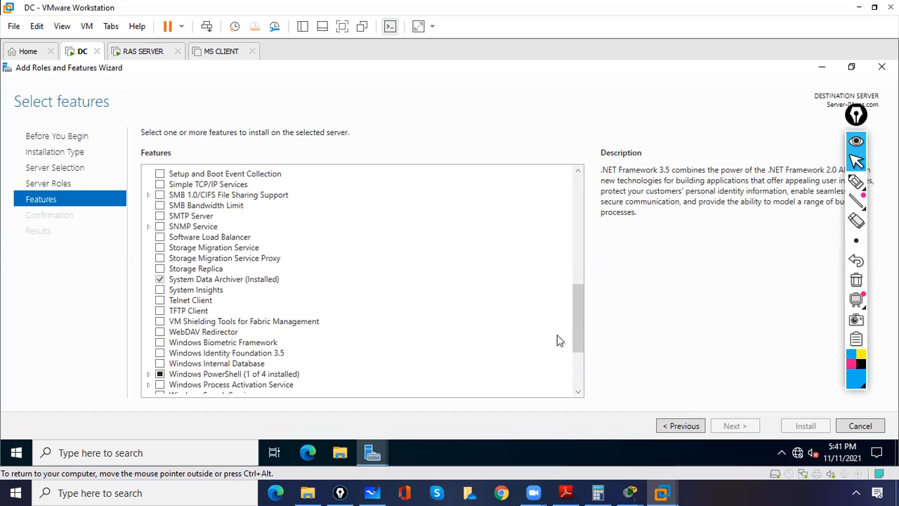
left_click_drag(581, 337, 578, 347)
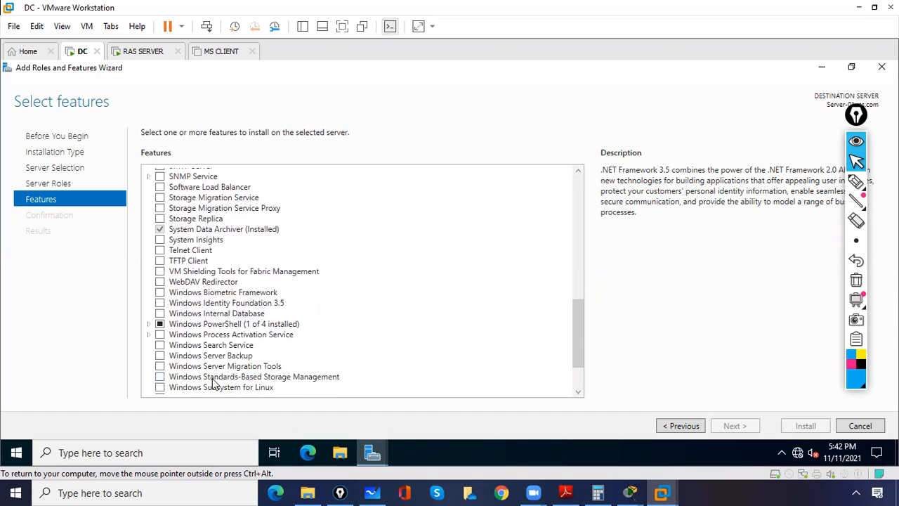
left_click(160, 355)
left_click(160, 355)
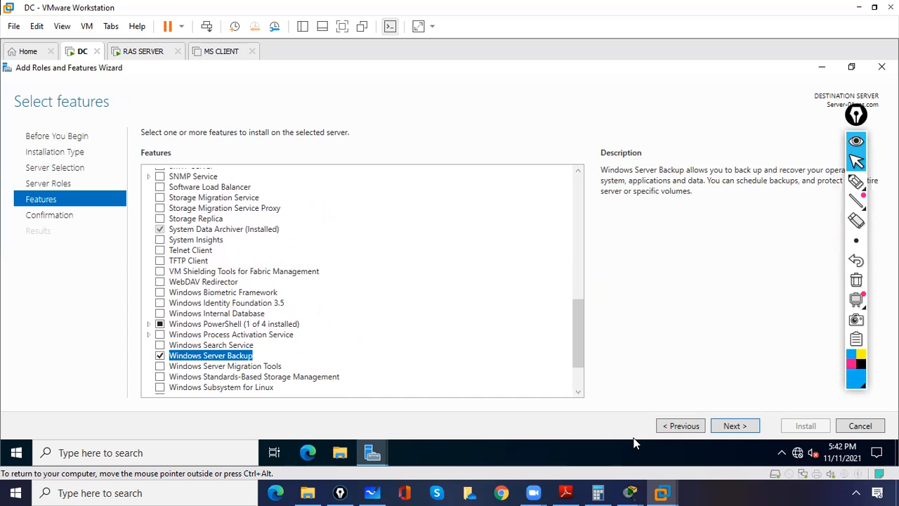
left_click(743, 425)
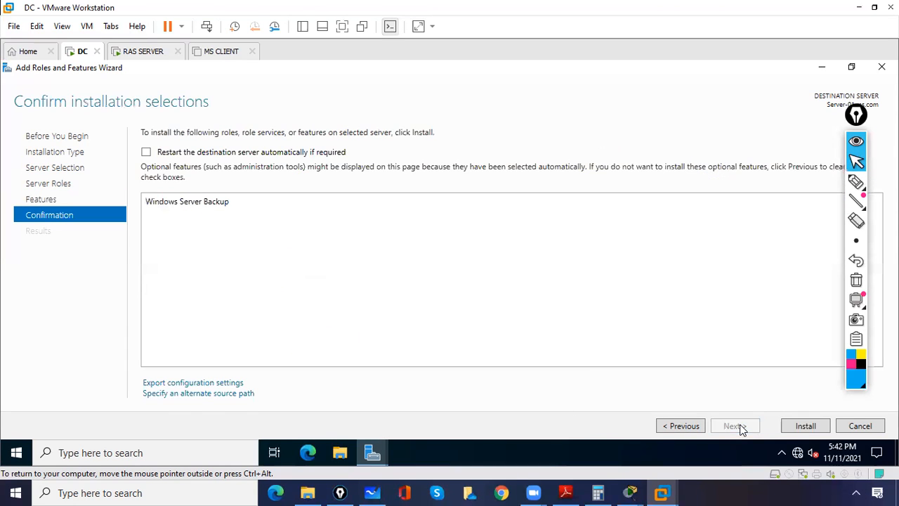
Install Windows Server Backup and close the wizard after Installation succeeded appears.
left_click(795, 427)
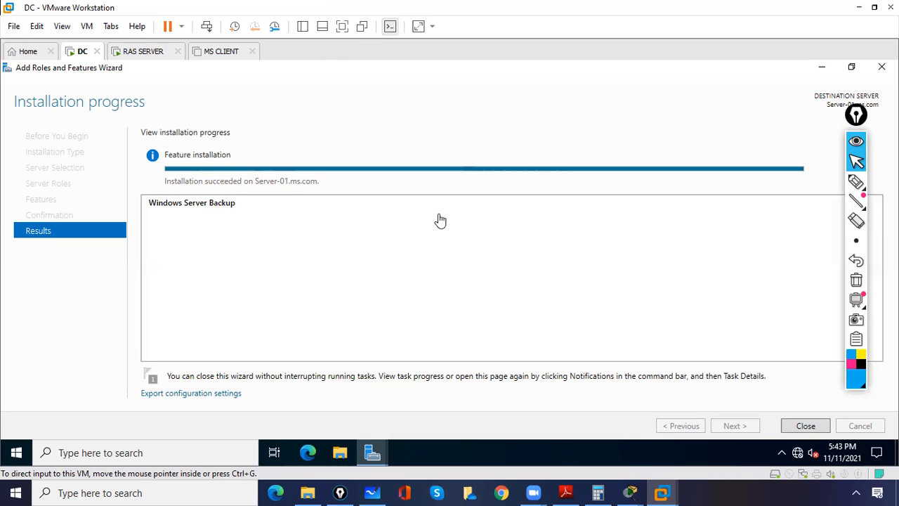
left_click(807, 429)
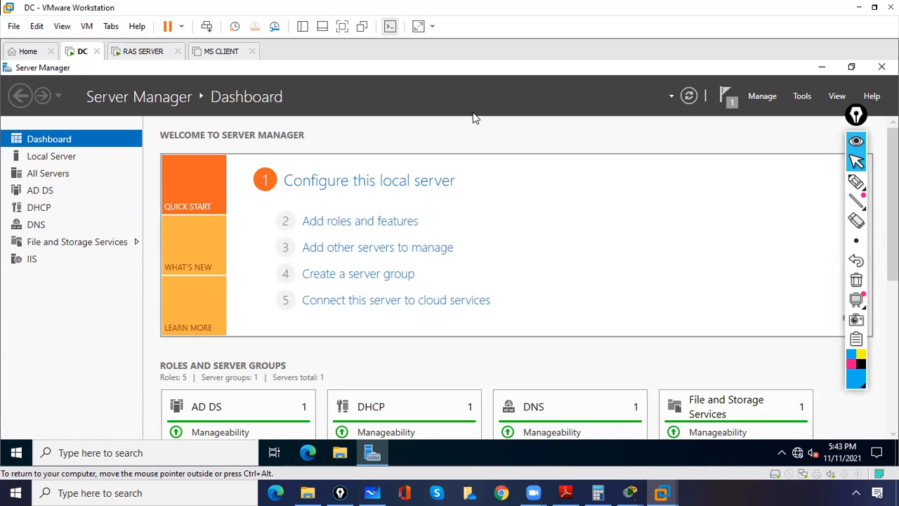
Minimize Server Manager, open This PC and select the Local Disk (C:) drive.
left_click(821, 68)
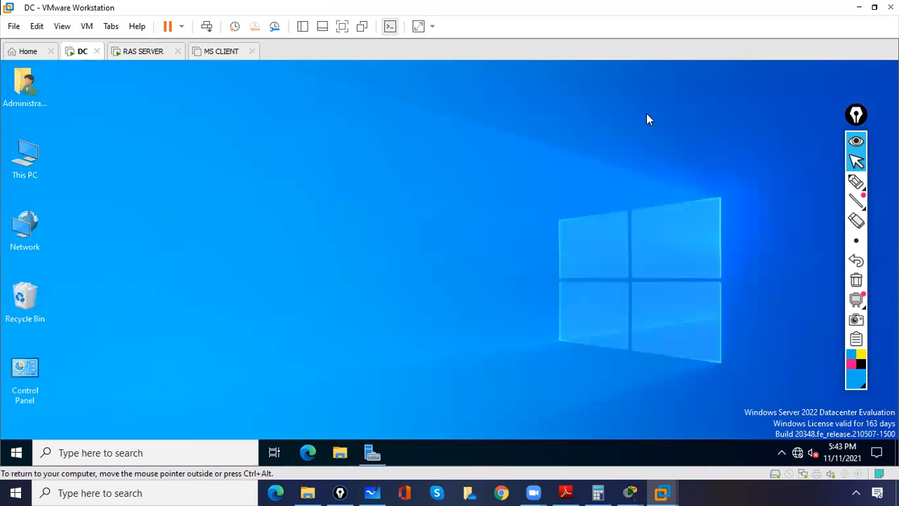
double_click(23, 162)
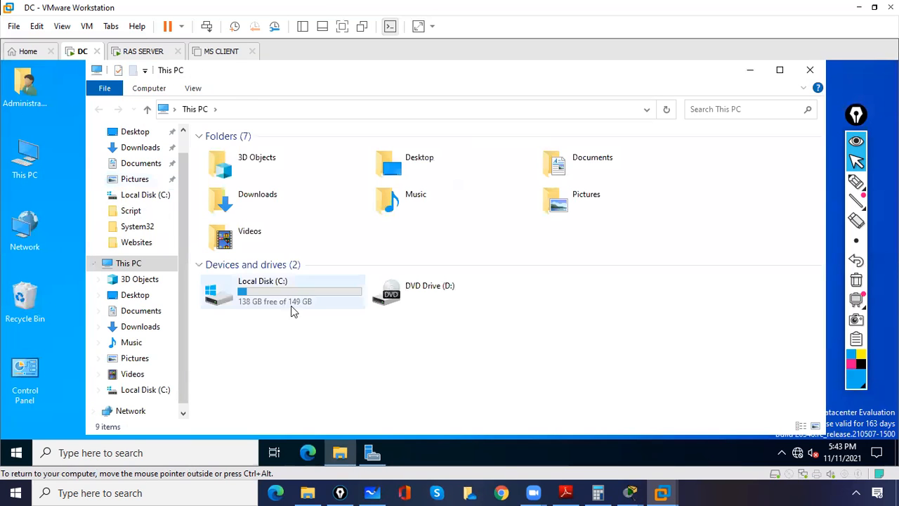
left_click(290, 297)
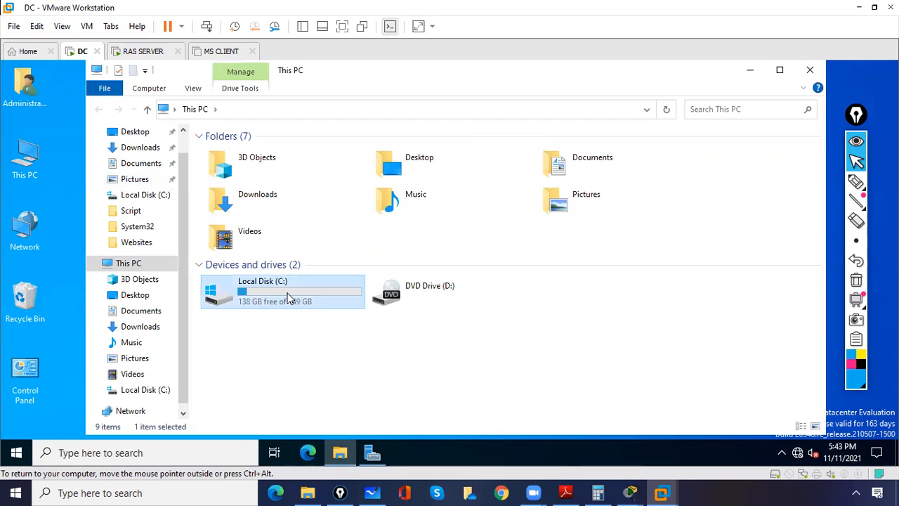
Search for diskmgmt.msc and launch the Disk Management console.
left_click(187, 448)
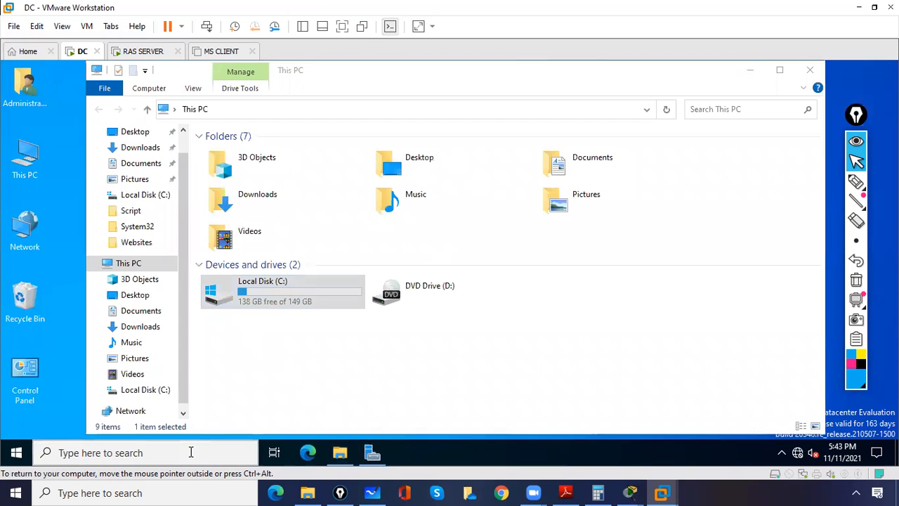
type("di")
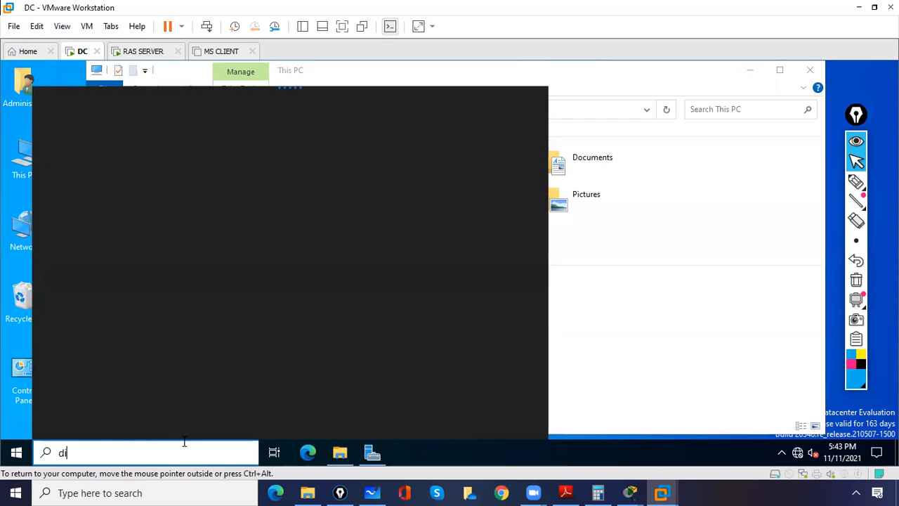
type("sk")
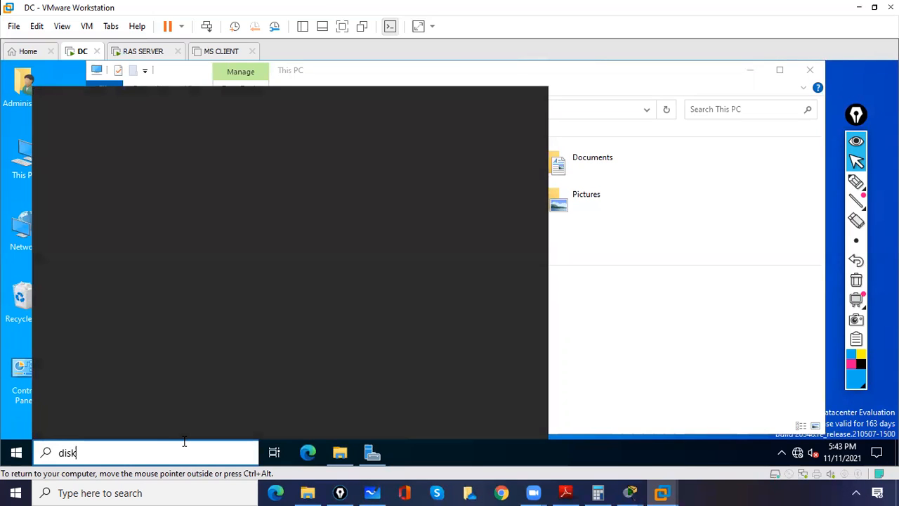
type("mgmt.ms")
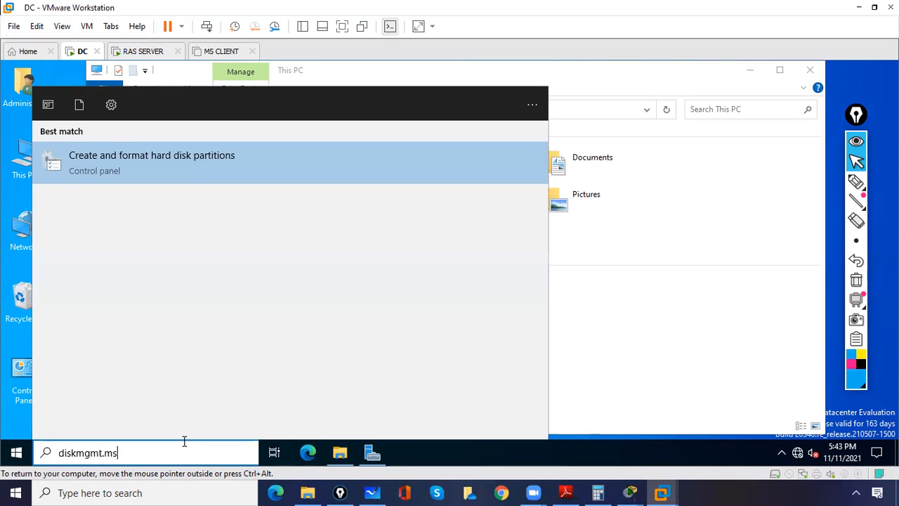
type("c")
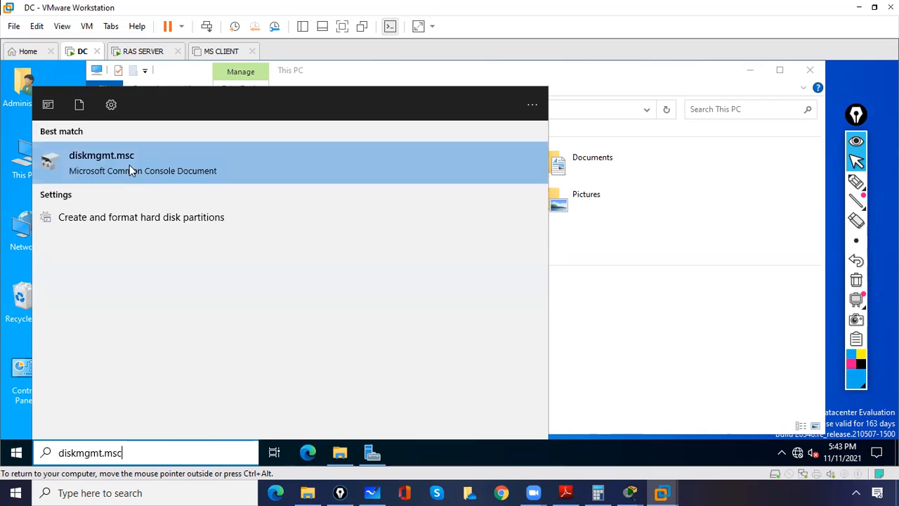
left_click(130, 165)
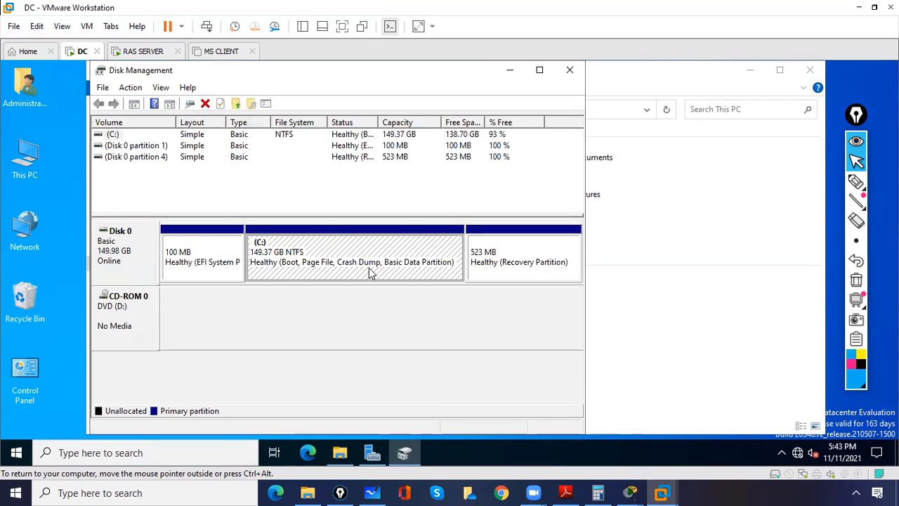
Shrink the C: volume by 2000 MB, leaving 1.95 GB unallocated on Disk 0.
right_click(305, 260)
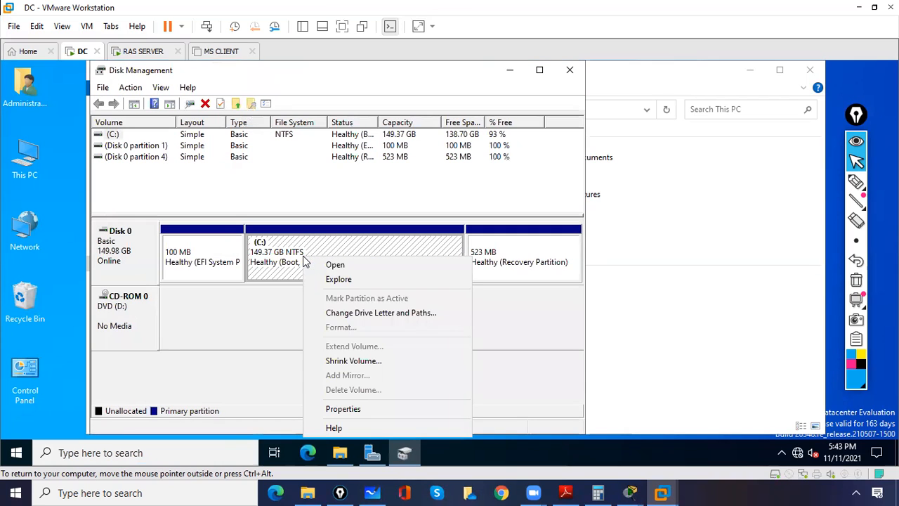
left_click(352, 361)
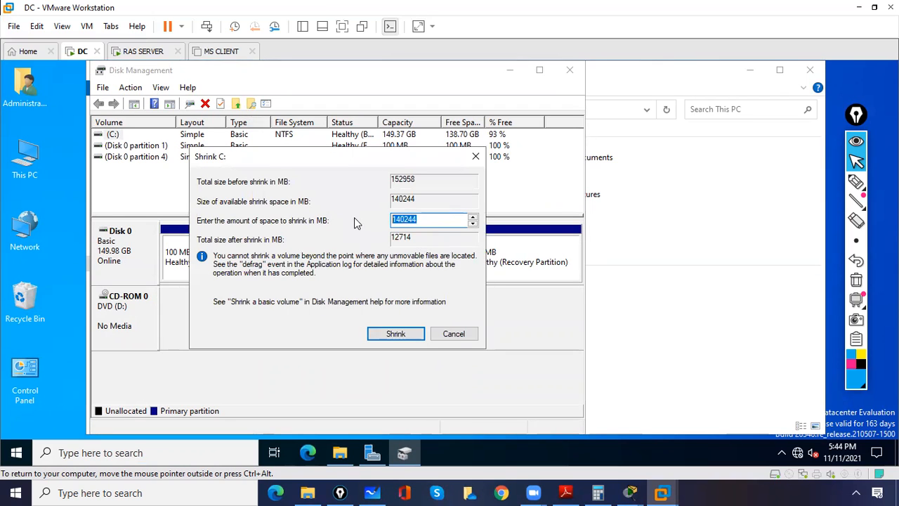
type("2000")
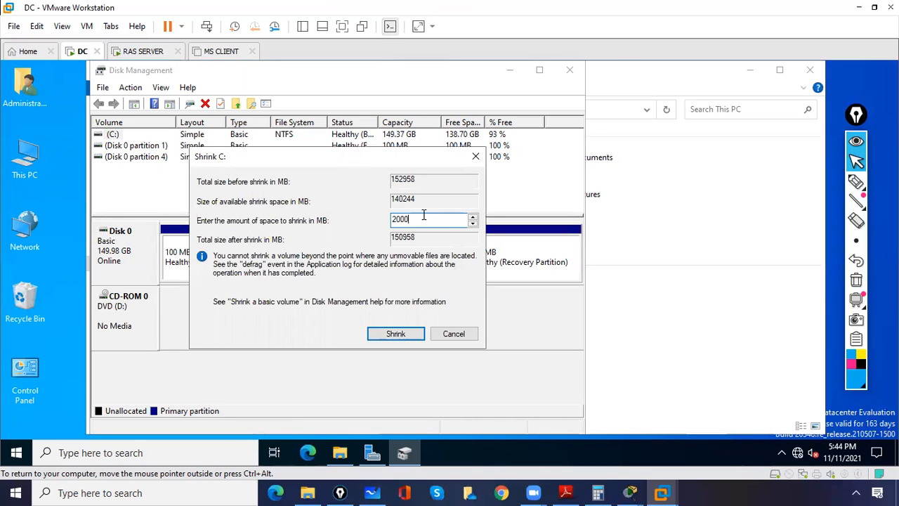
left_click(386, 335)
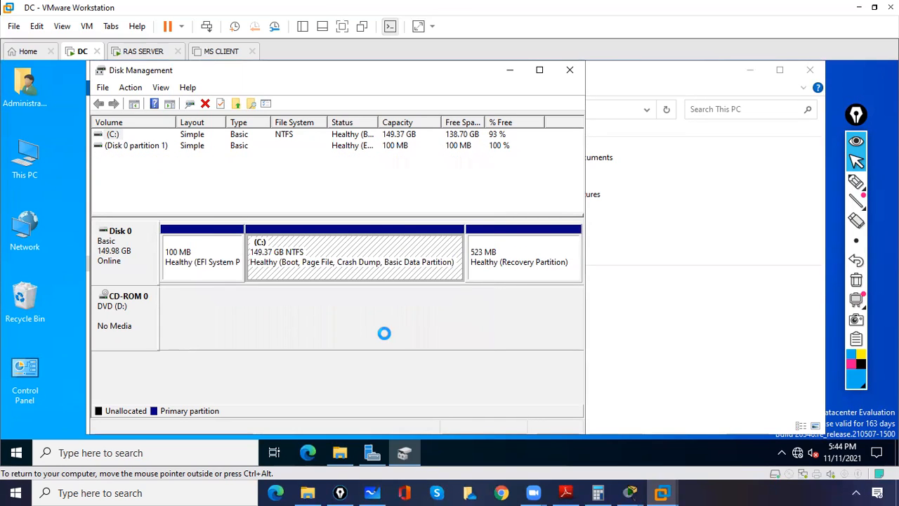
left_click(420, 266)
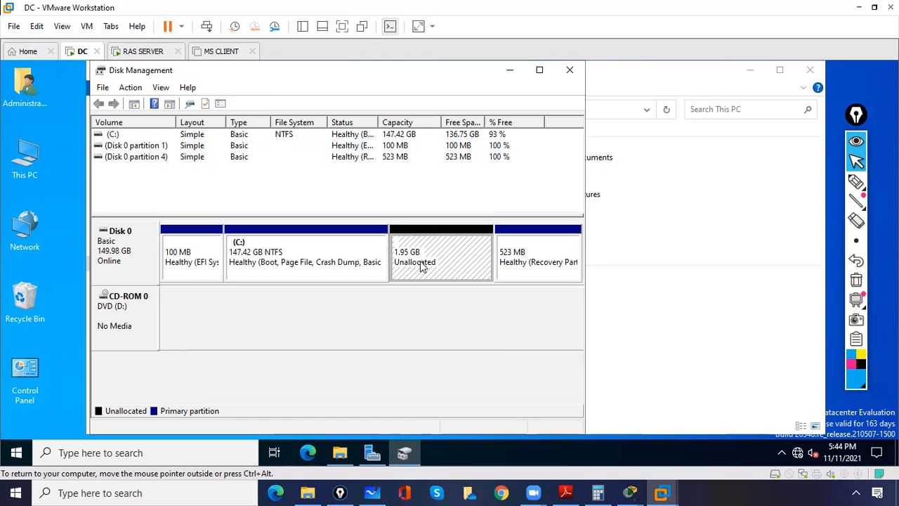
Create a full-size 1999 MB NTFS simple volume E: from the unallocated space, then close Disk Management.
right_click(428, 263)
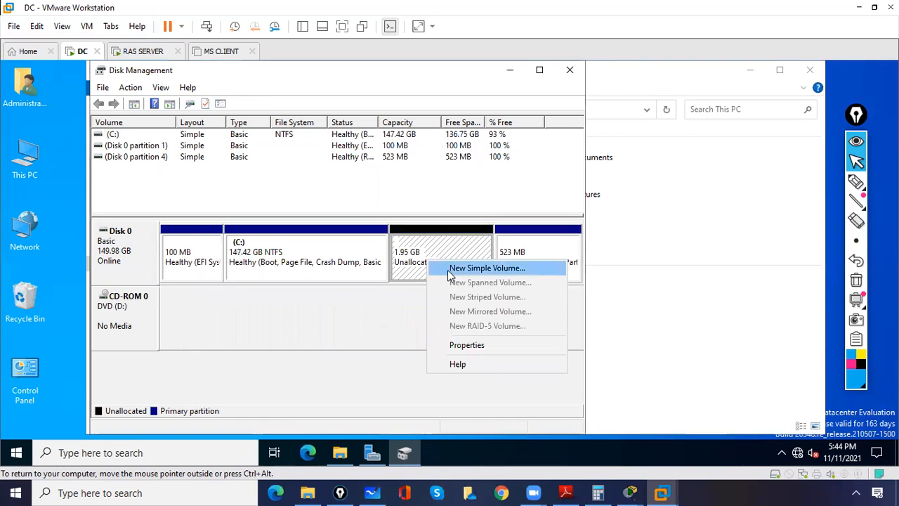
left_click(452, 269)
left_click(356, 373)
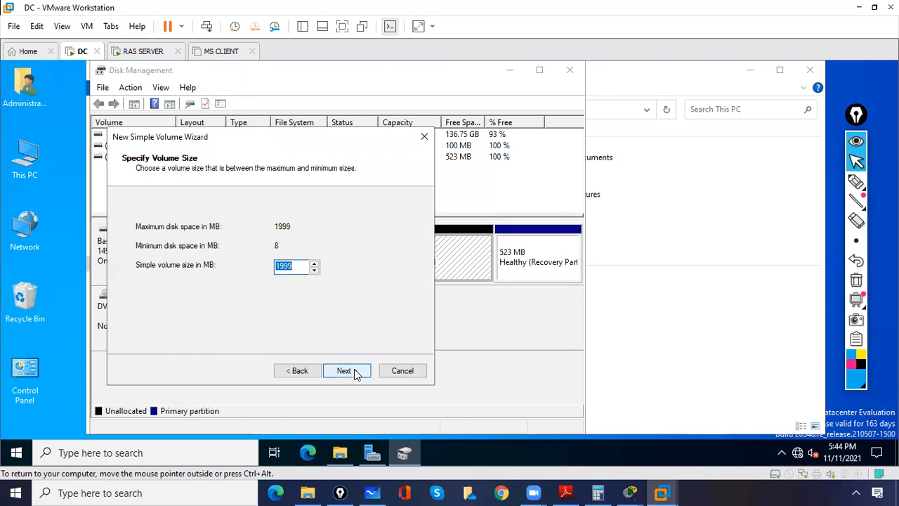
left_click(355, 372)
left_click(356, 373)
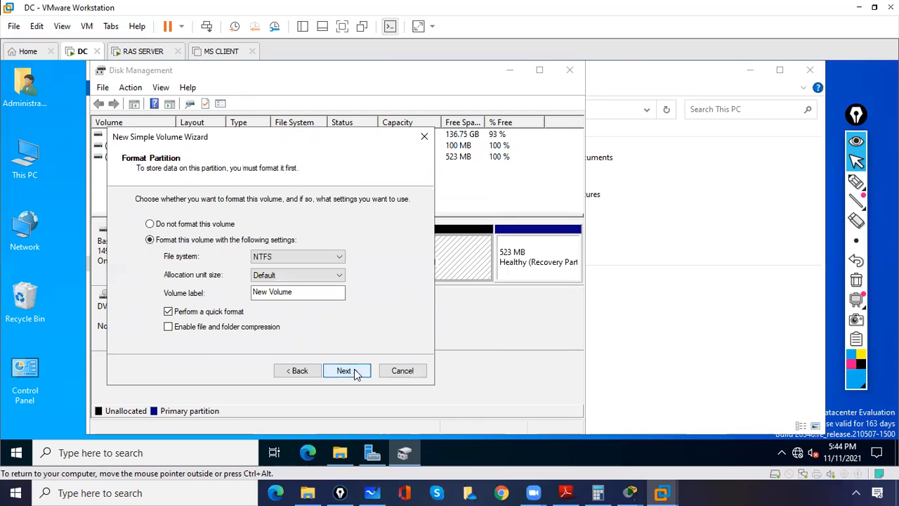
left_click(355, 372)
left_click(356, 372)
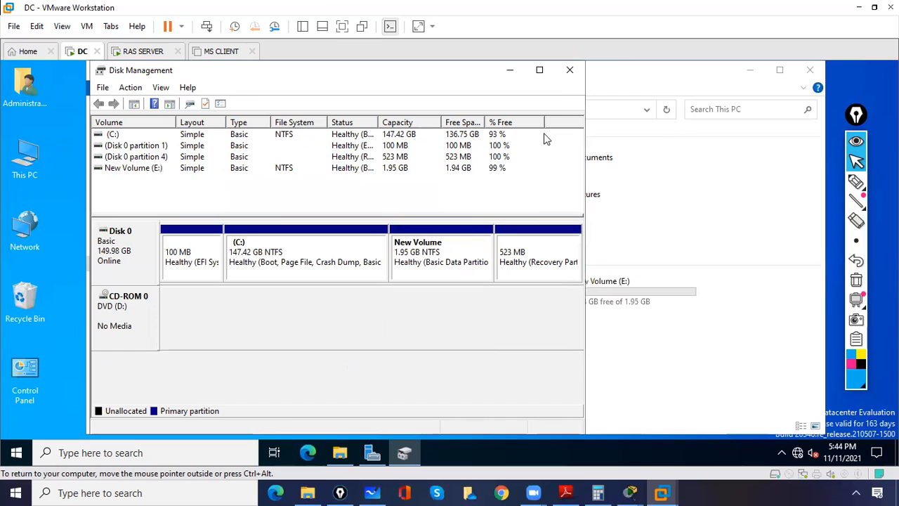
left_click(569, 69)
left_click(604, 363)
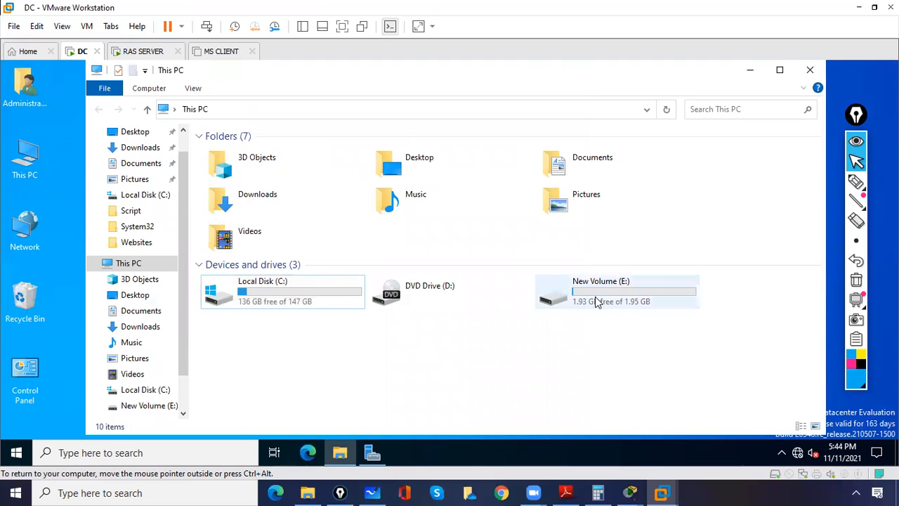
Create a new folder named 'data' at the root of Local Disk (C:).
double_click(307, 293)
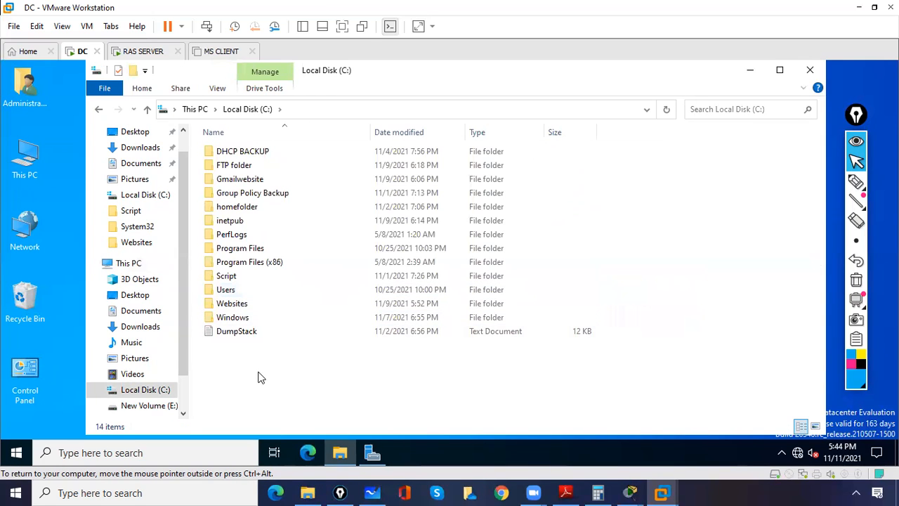
right_click(258, 378)
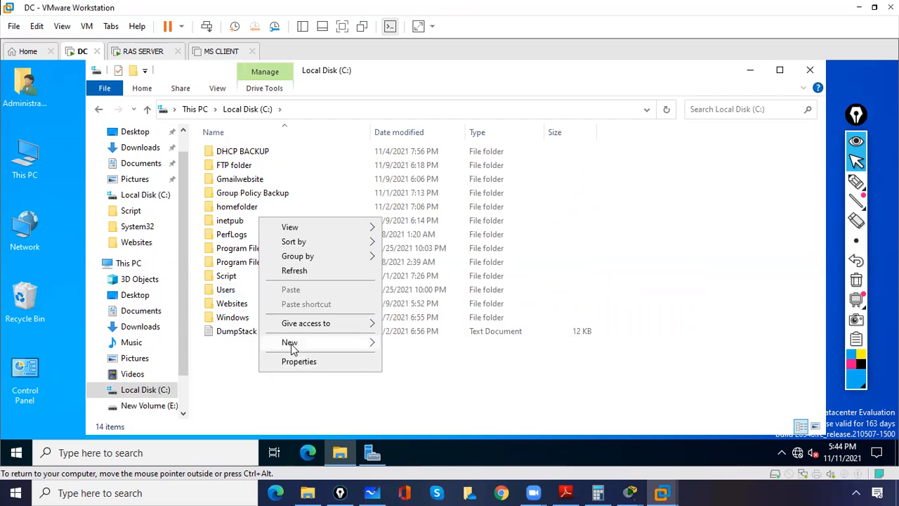
mouse_move(291, 343)
left_click(405, 347)
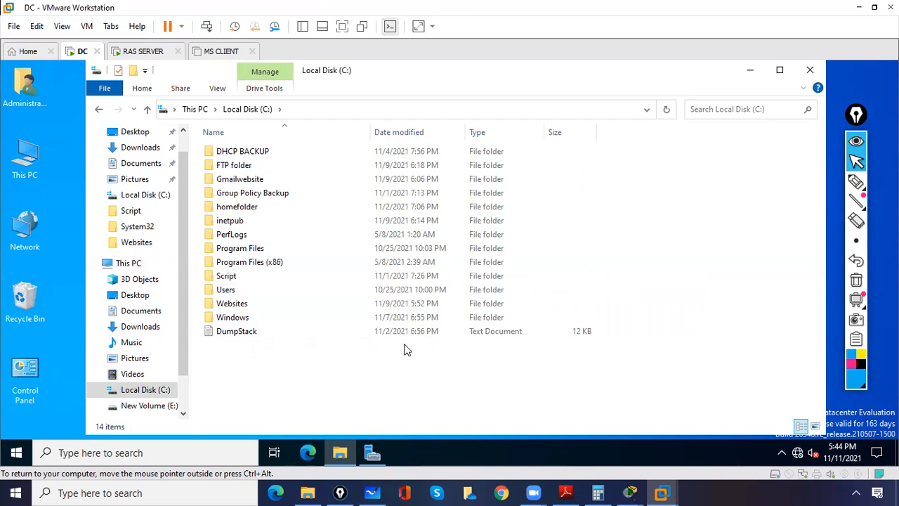
type("data")
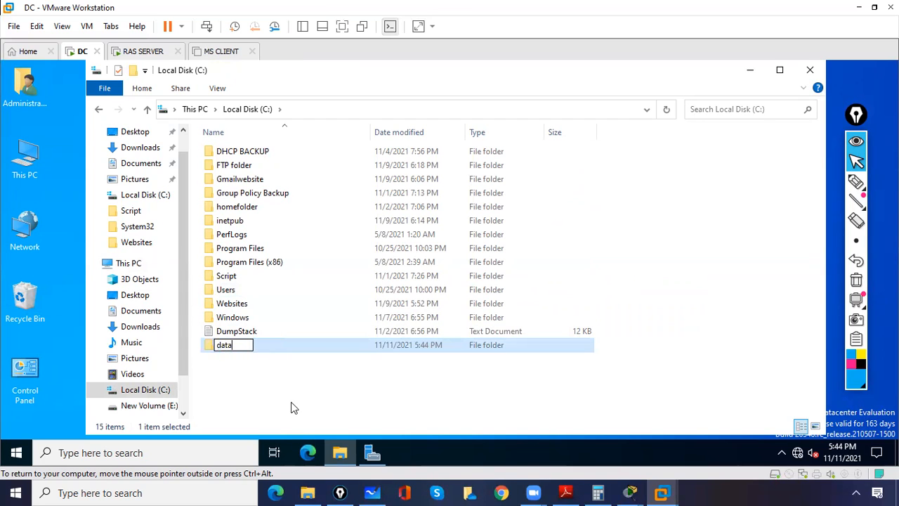
left_click(277, 400)
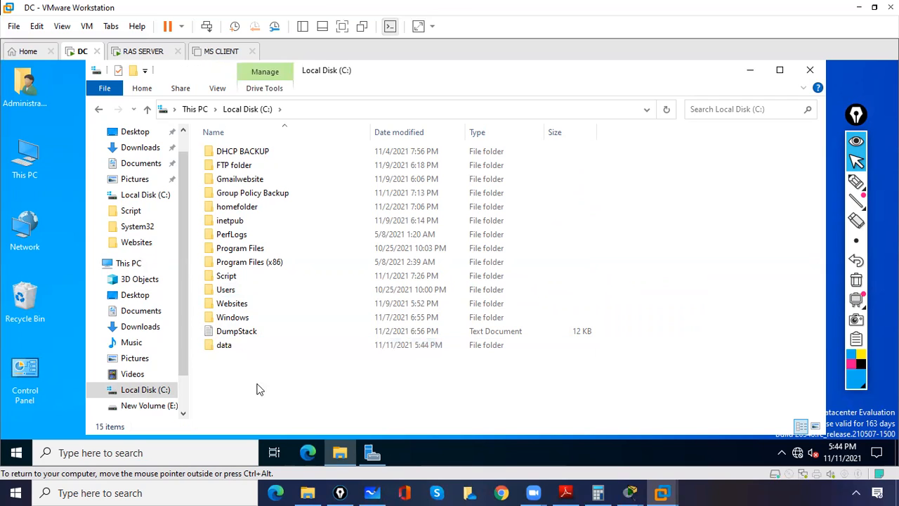
Inside data, create text file file1, type 'asdfasfdasdf' into it and save.
double_click(230, 345)
right_click(241, 286)
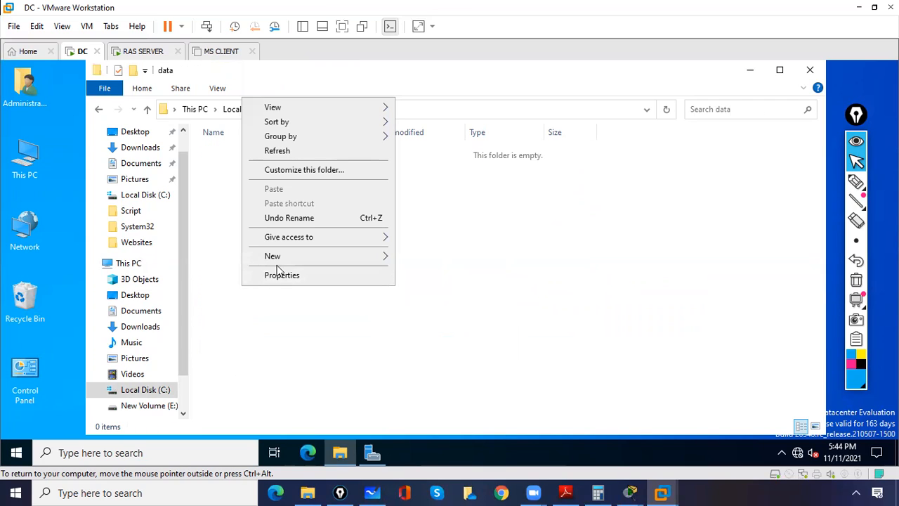
mouse_move(317, 256)
left_click(419, 320)
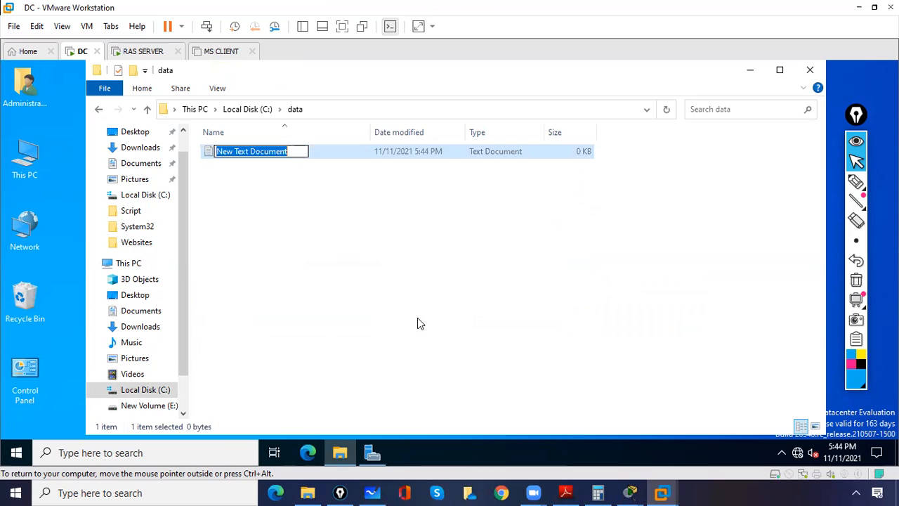
type("file")
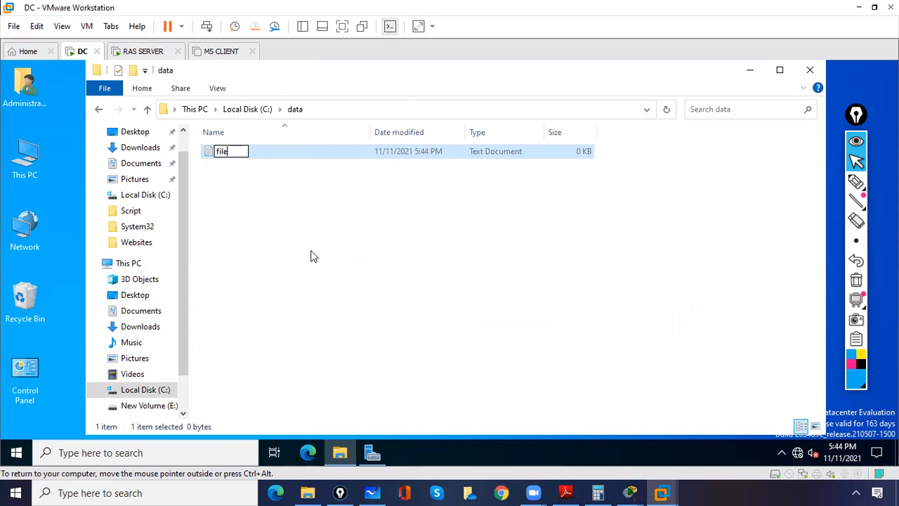
left_click(222, 174)
double_click(217, 158)
type("asdfasfdasdf")
key("ctrl+s")
left_click(737, 156)
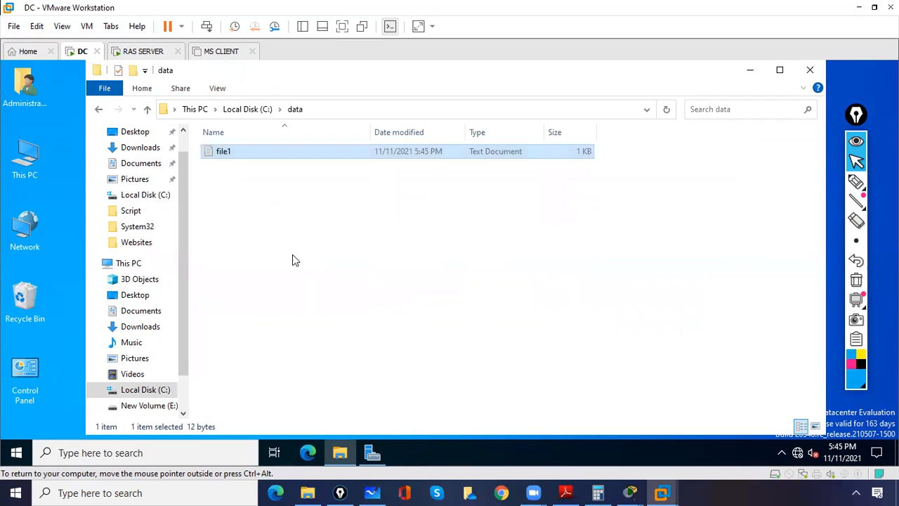
left_click(252, 252)
Create a second text file file2 in data, type 'asdfAFASDFASD' and save.
right_click(251, 250)
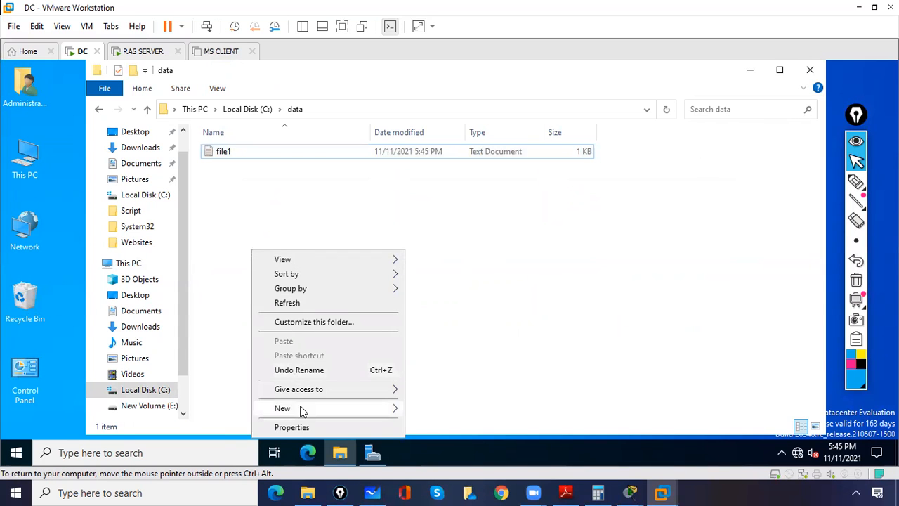
mouse_move(302, 411)
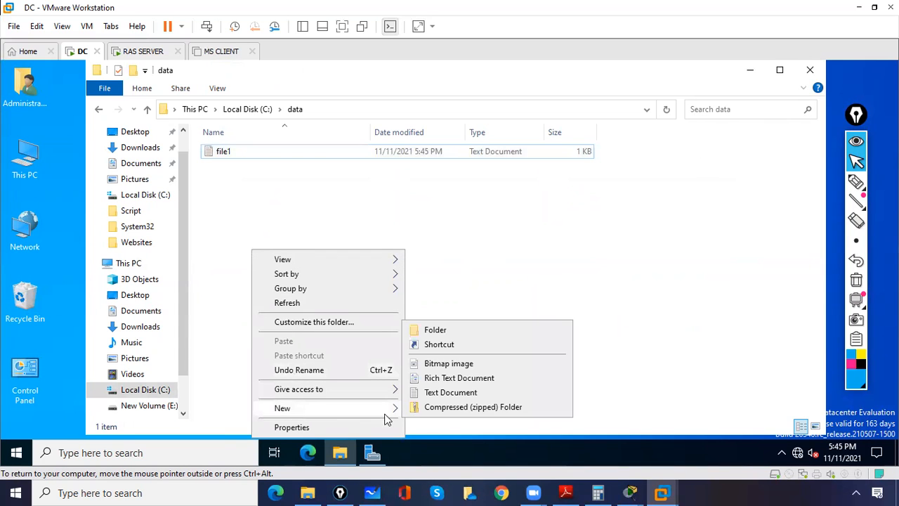
left_click(450, 392)
type("file2")
left_click(340, 309)
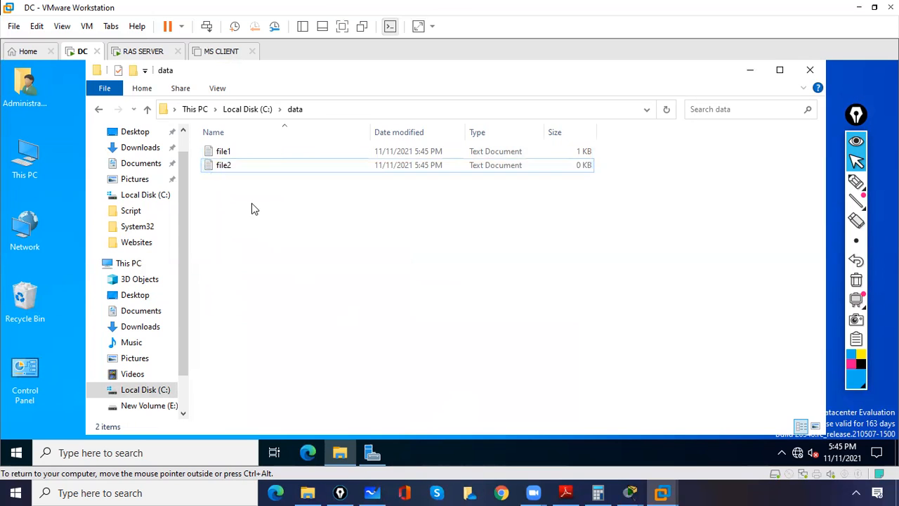
double_click(227, 166)
type("asdfAFASDFASD")
key("ctrl+s")
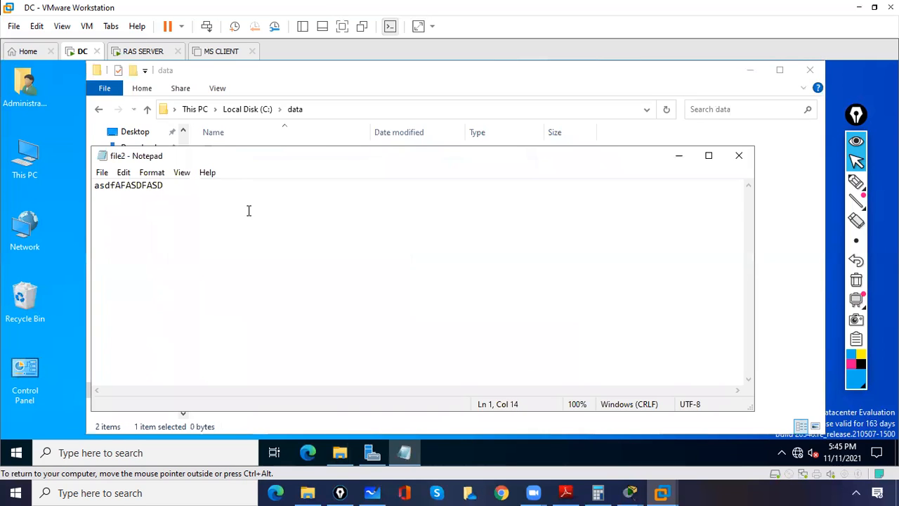
left_click(739, 159)
left_click(565, 220)
Confirm the data folder appears on C:, close the Explorer windows and return to Server Manager.
left_click(810, 70)
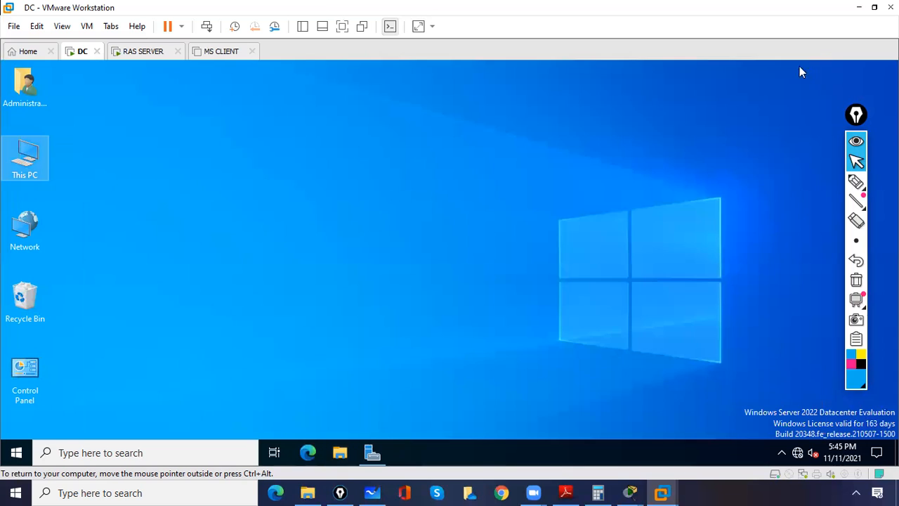
double_click(26, 160)
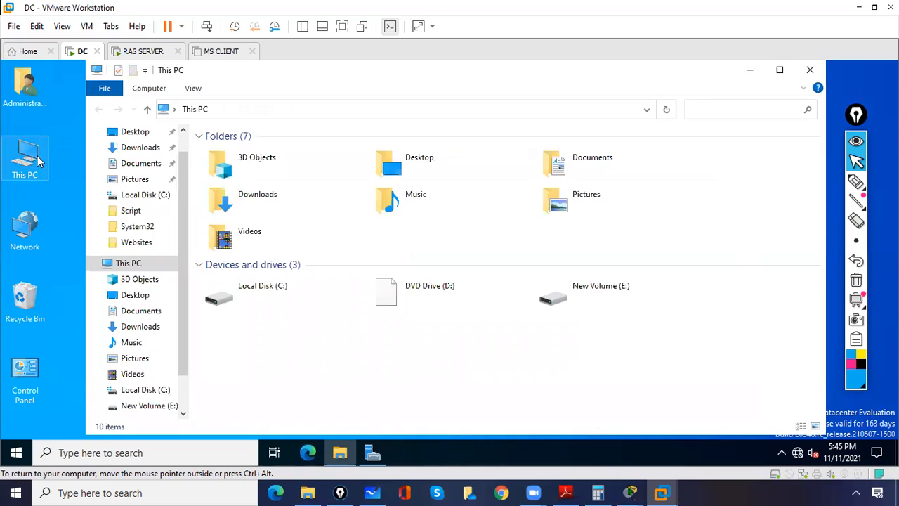
double_click(275, 301)
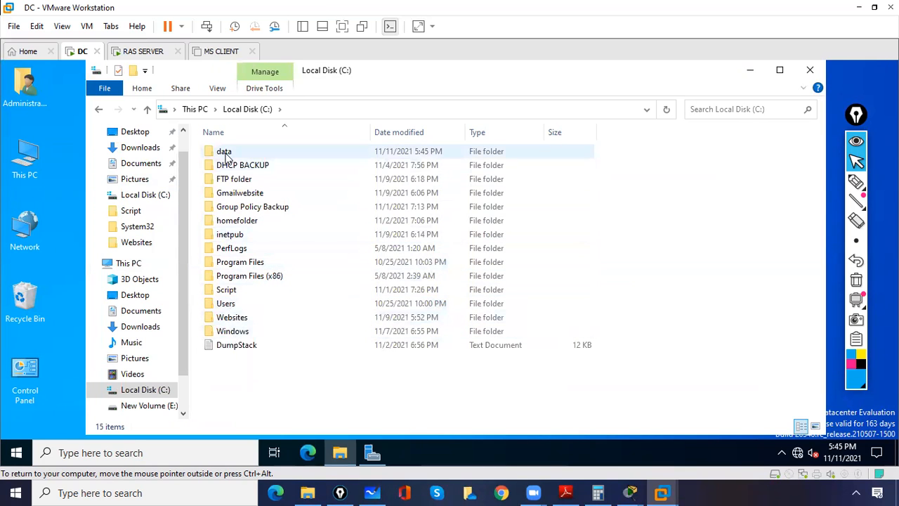
left_click(226, 153)
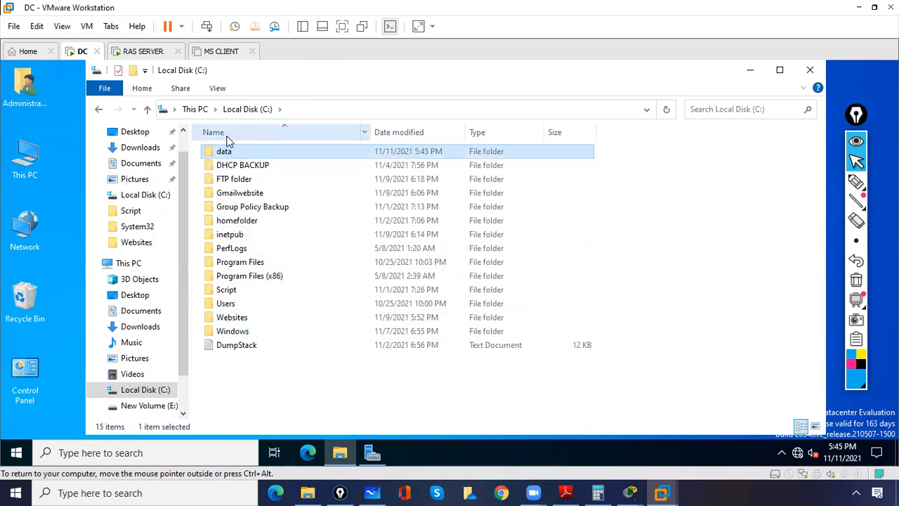
left_click(749, 71)
double_click(33, 181)
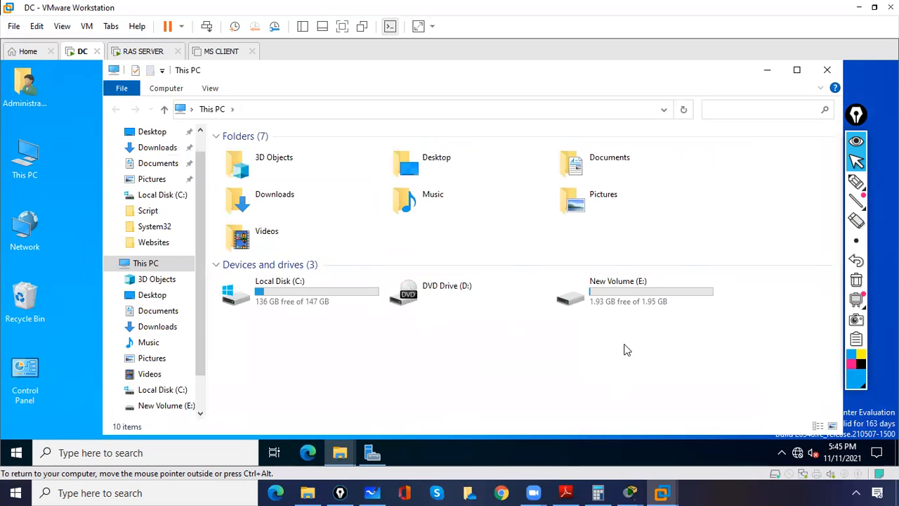
left_click(828, 70)
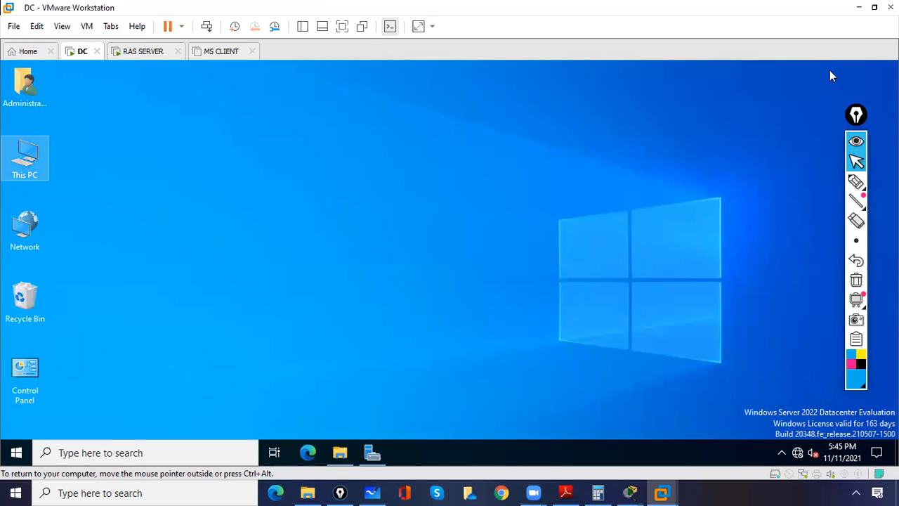
left_click(372, 452)
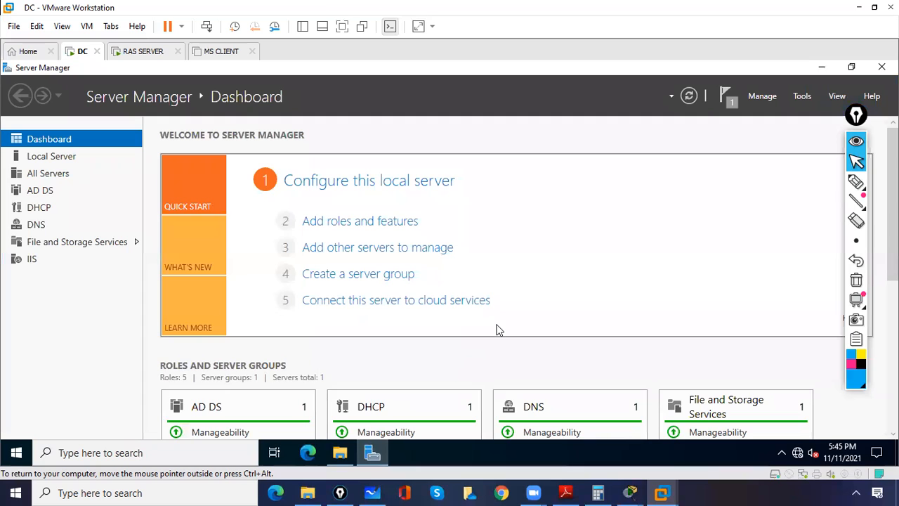
Launch Windows Server Backup from Server Manager's Tools menu.
left_click(801, 98)
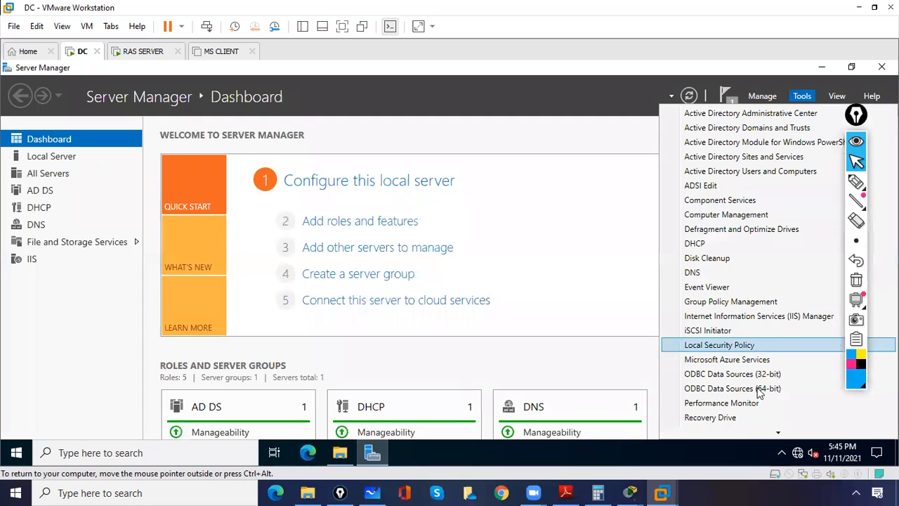
mouse_move(777, 433)
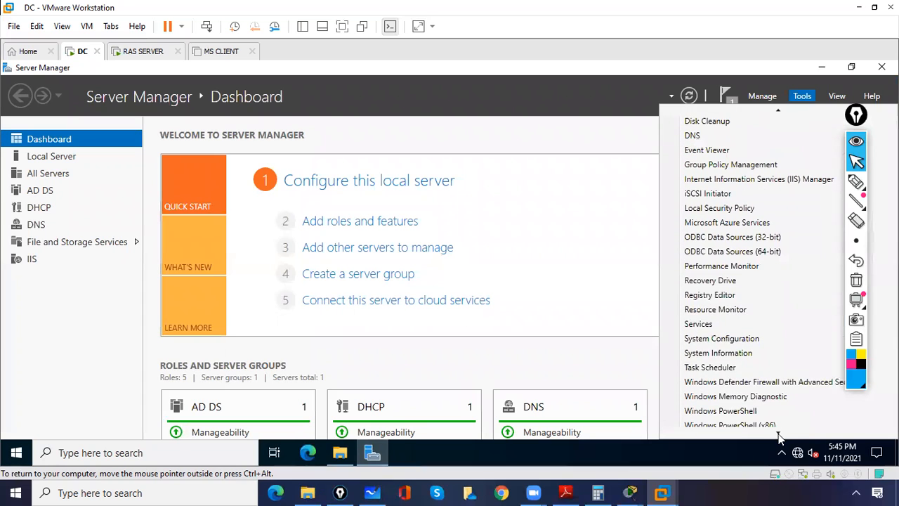
left_click(778, 433)
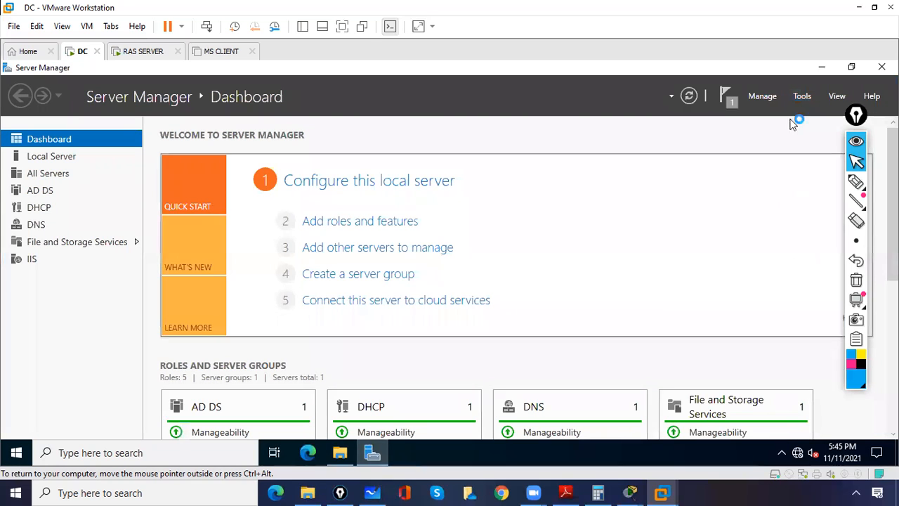
left_click(804, 99)
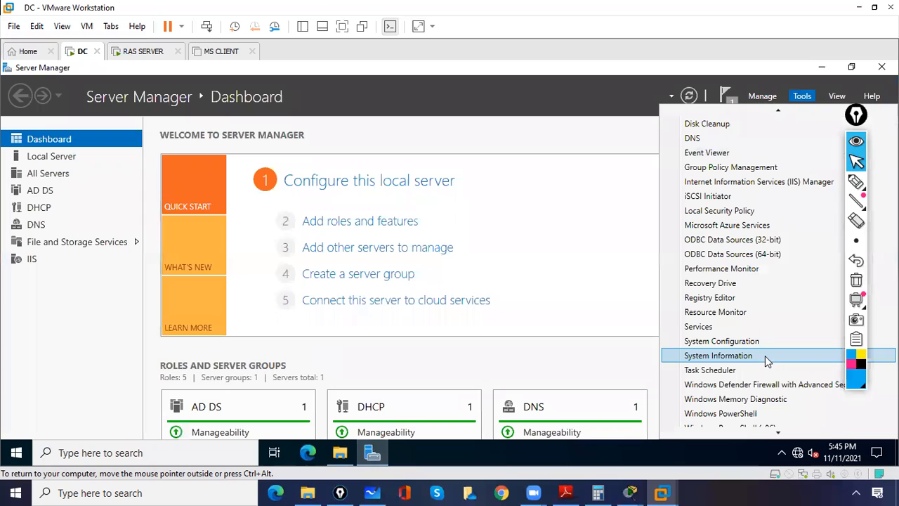
key("Down")
key("Down")
key("Down")
key("Down")
key("Down")
key("Down")
key("Down")
key("Down")
key("Down")
key("Down")
key("Down")
key("Down")
key("Down")
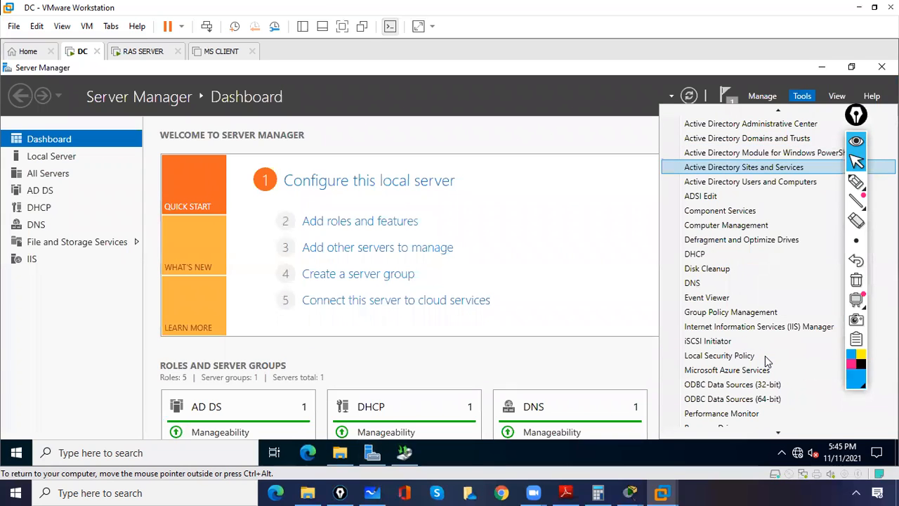
key("Up")
key("Up")
key("Up")
key("Up")
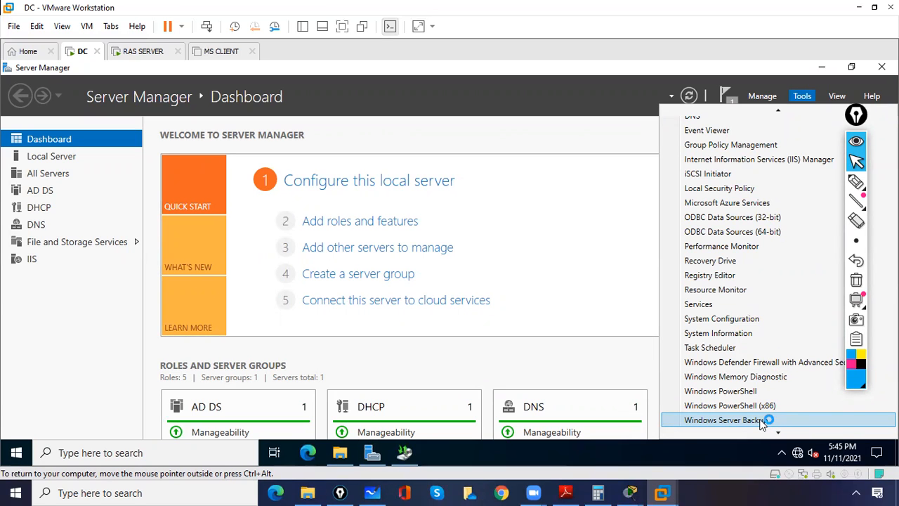
left_click(763, 420)
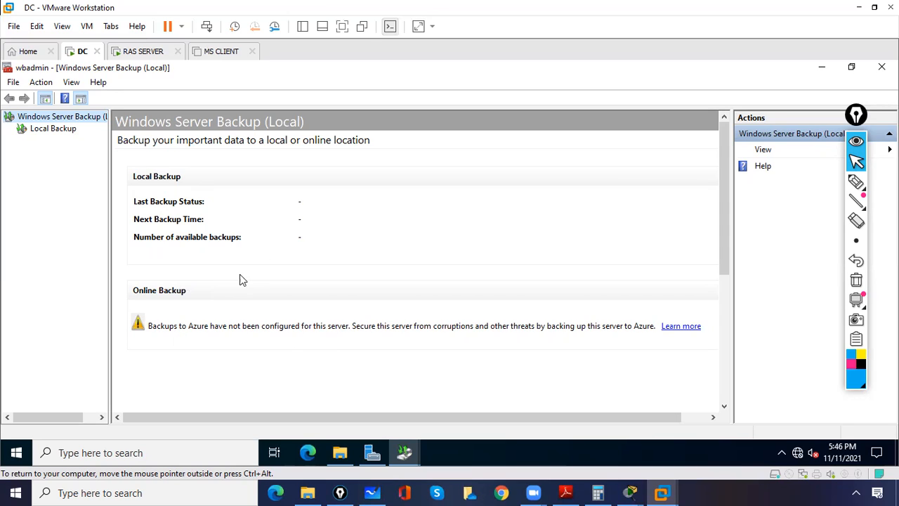
Show the Local Backup overview and annotate its empty messages table, then clear the ink.
left_click(54, 129)
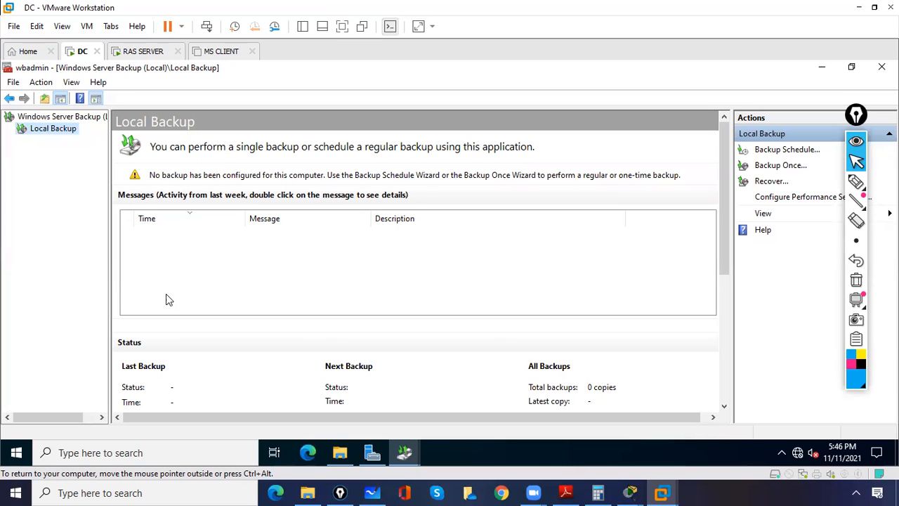
left_click(856, 181)
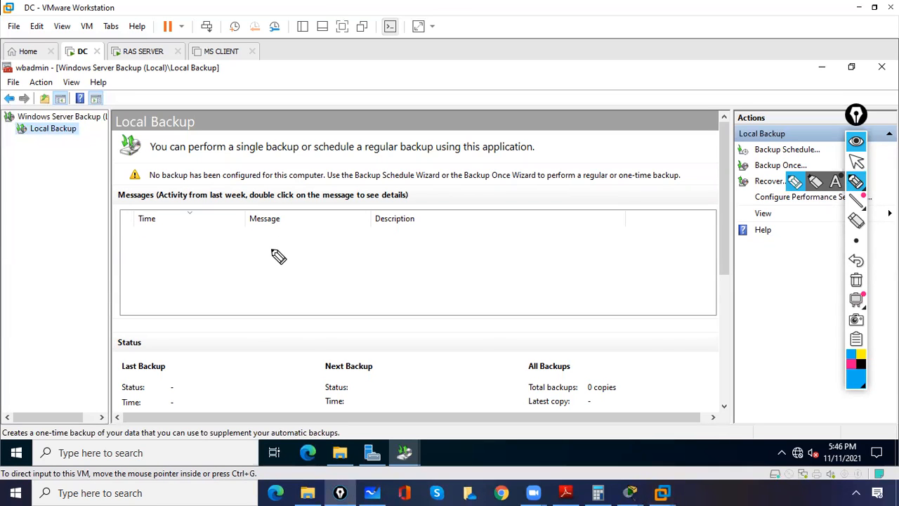
left_click_drag(170, 223, 193, 201)
left_click_drag(160, 163, 193, 201)
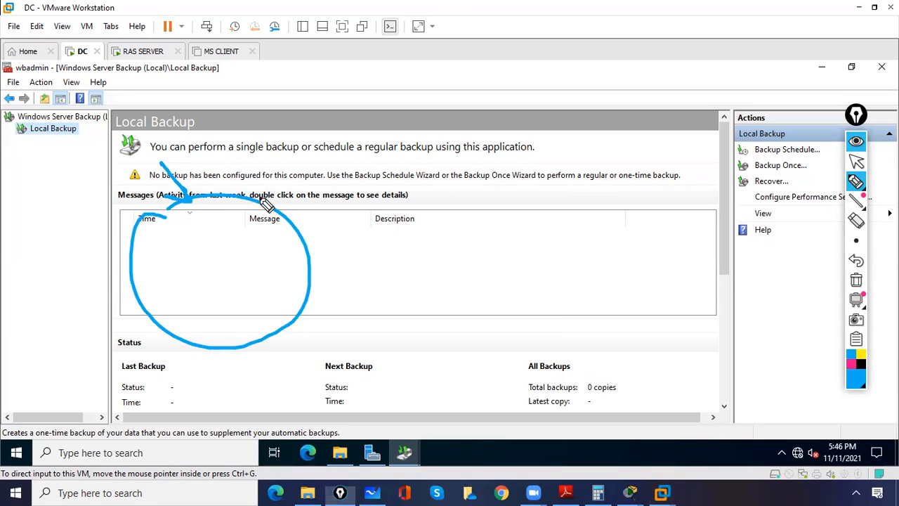
left_click(855, 279)
Mark the Backup Schedule and Backup Once actions, clear the ink, and launch Backup Once.
left_click(859, 182)
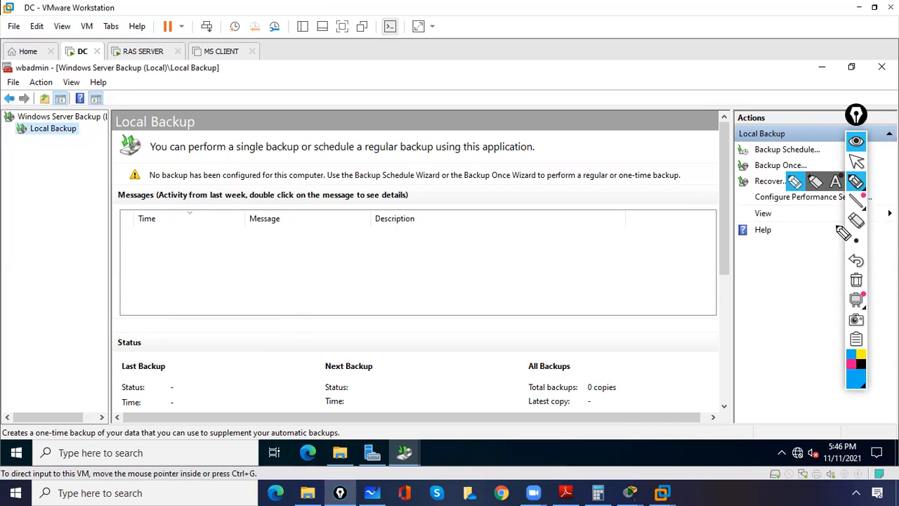
left_click_drag(750, 149, 778, 145)
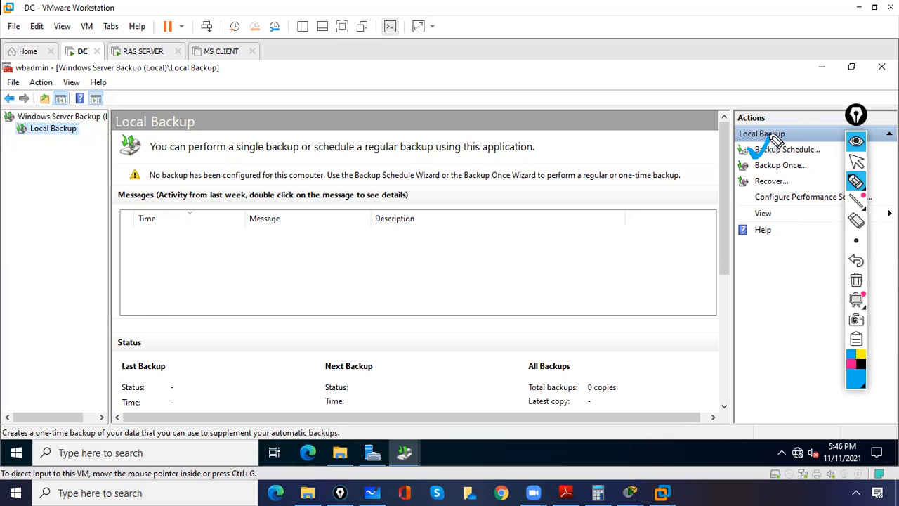
left_click_drag(753, 170, 766, 156)
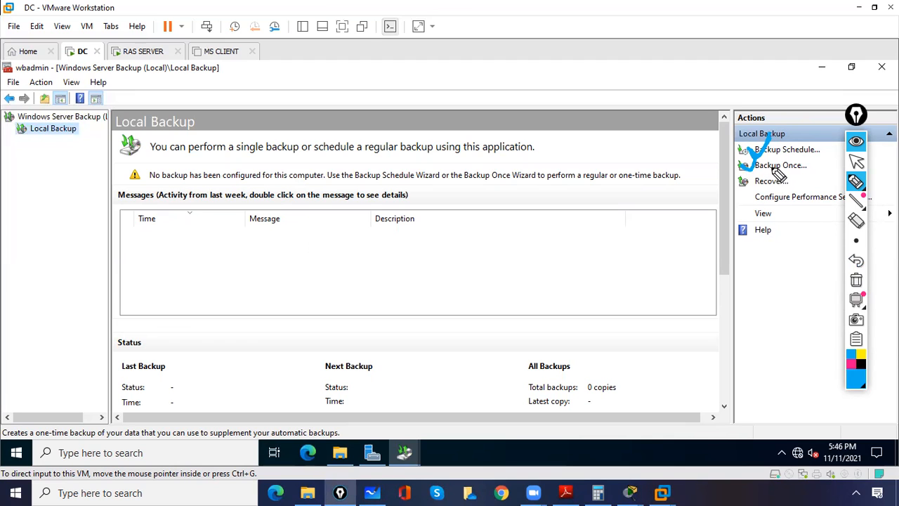
mouse_move(764, 166)
left_mouse_down()
mouse_move(794, 184)
mouse_move(811, 176)
mouse_move(760, 161)
mouse_move(772, 175)
mouse_move(755, 187)
mouse_move(791, 180)
left_mouse_up()
mouse_move(851, 246)
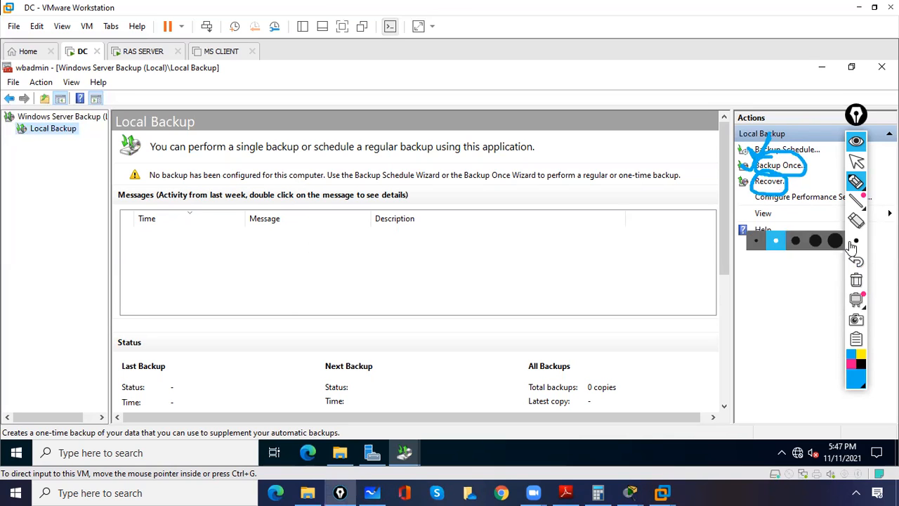
left_click(856, 279)
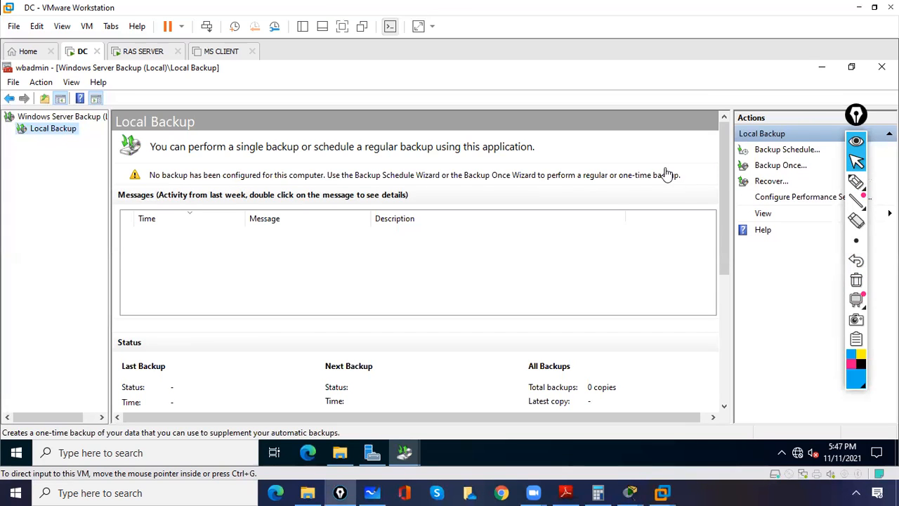
left_click(682, 146)
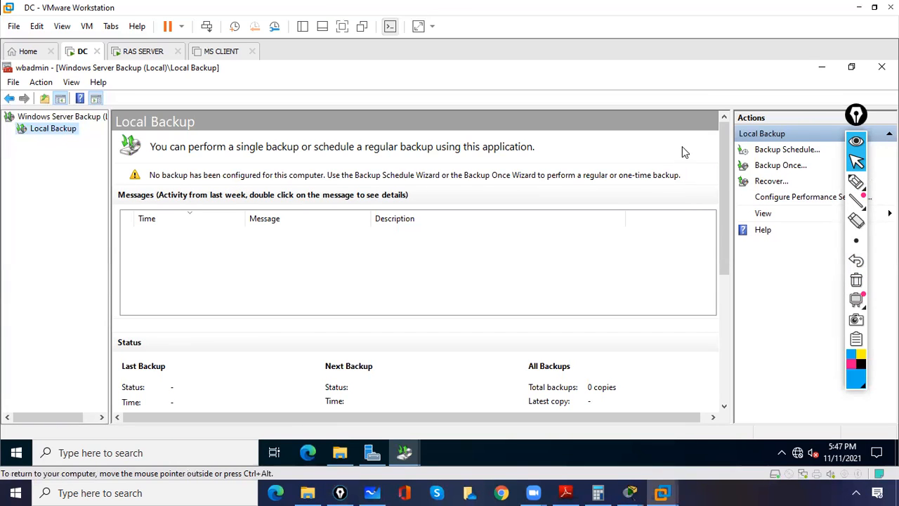
left_click(785, 169)
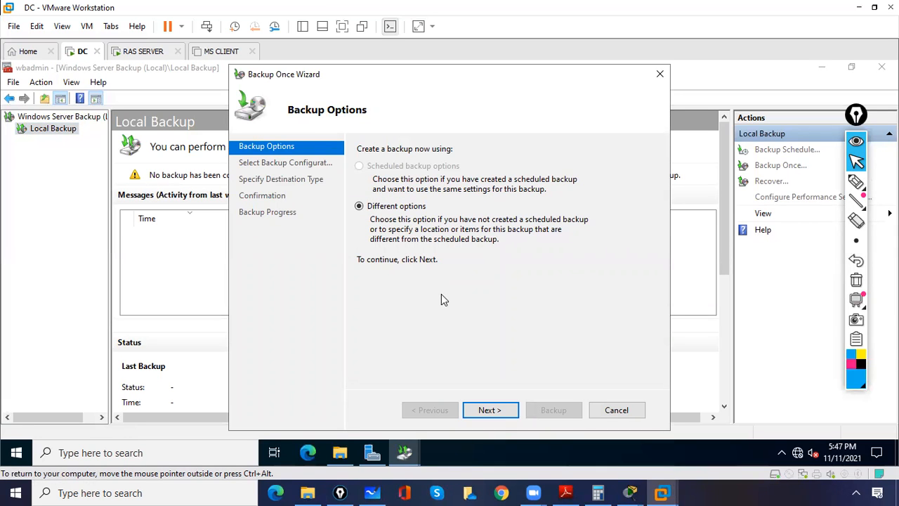
Pass Backup Options, point out the 11.14 GB full-backup size, and select Custom configuration.
left_click(489, 411)
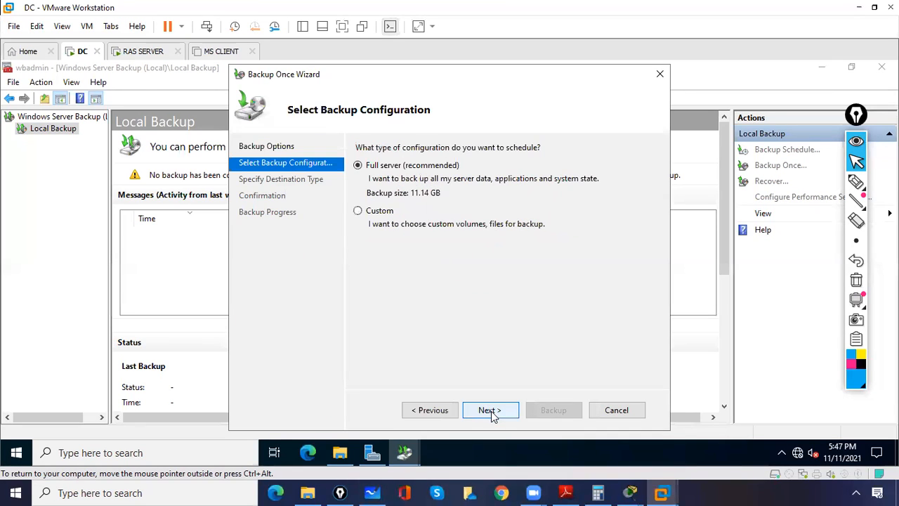
left_click(855, 182)
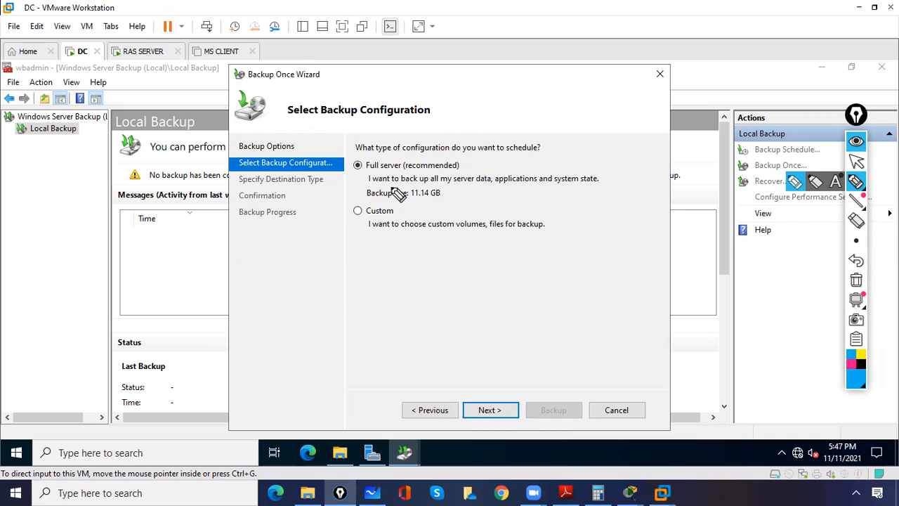
mouse_move(422, 188)
left_mouse_down()
mouse_move(415, 200)
mouse_move(454, 203)
mouse_move(423, 178)
mouse_move(430, 202)
left_mouse_up()
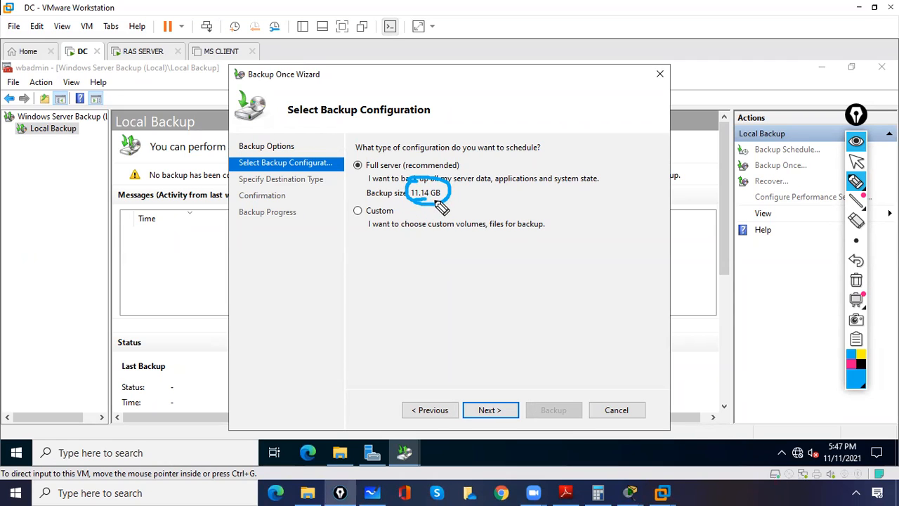
left_click(857, 279)
left_click(856, 161)
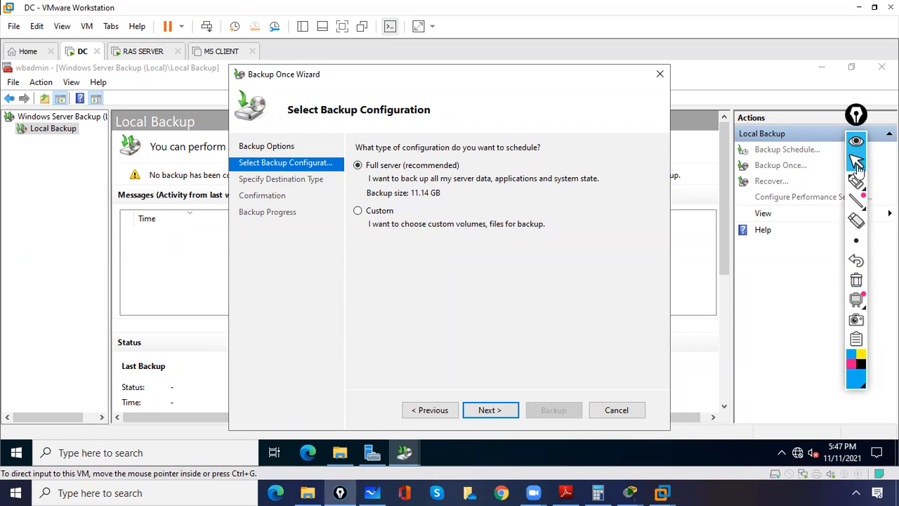
left_click(358, 213)
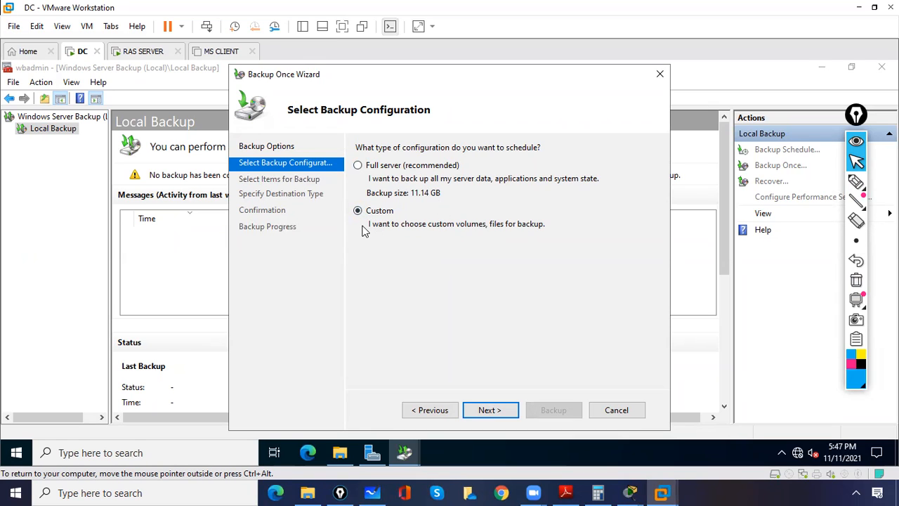
left_click(359, 165)
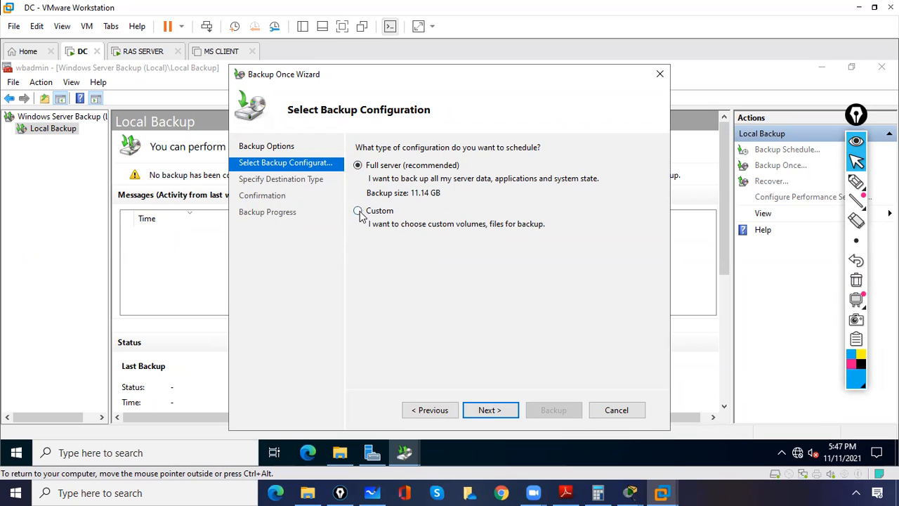
left_click(357, 211)
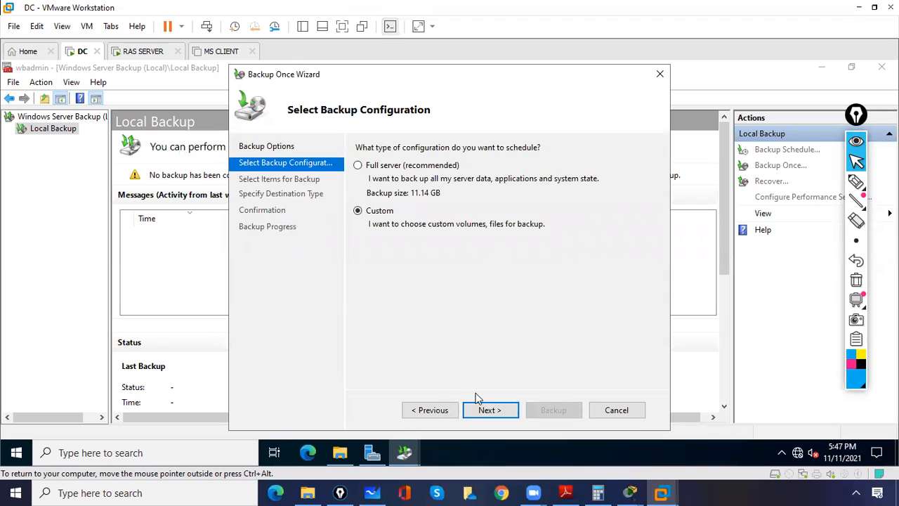
left_click(489, 413)
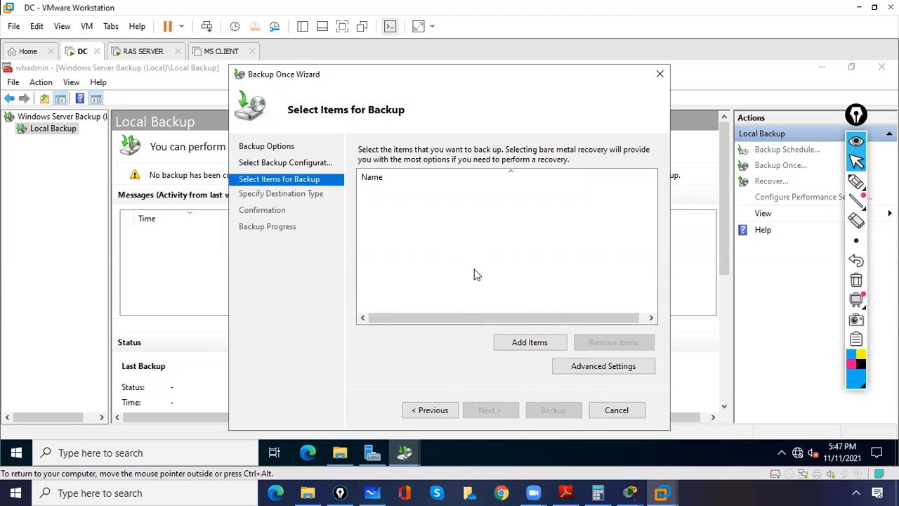
Add the C:\data folder as the backup item and advance to Specify Destination Type.
left_click(522, 344)
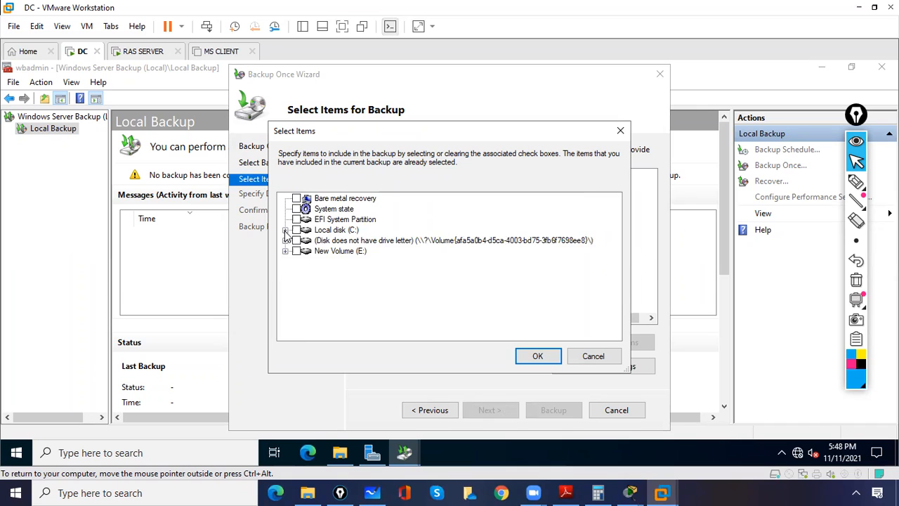
left_click(285, 230)
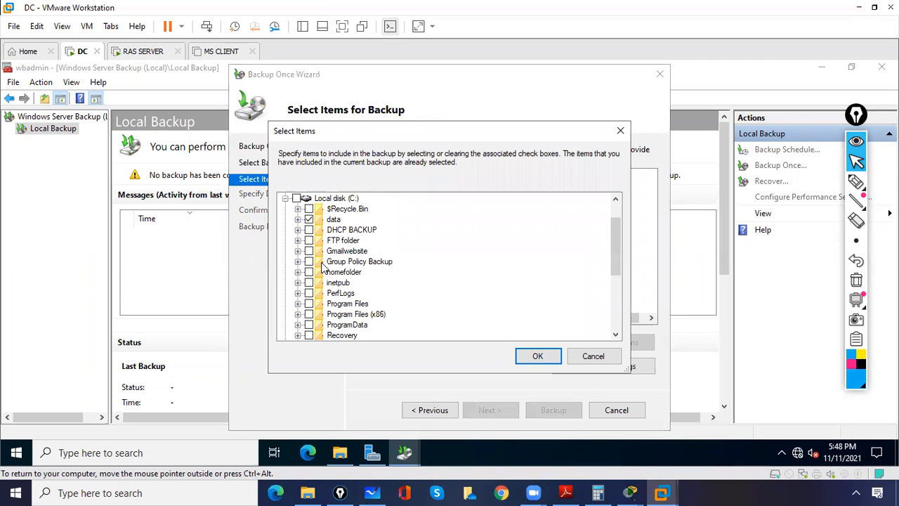
left_click(537, 356)
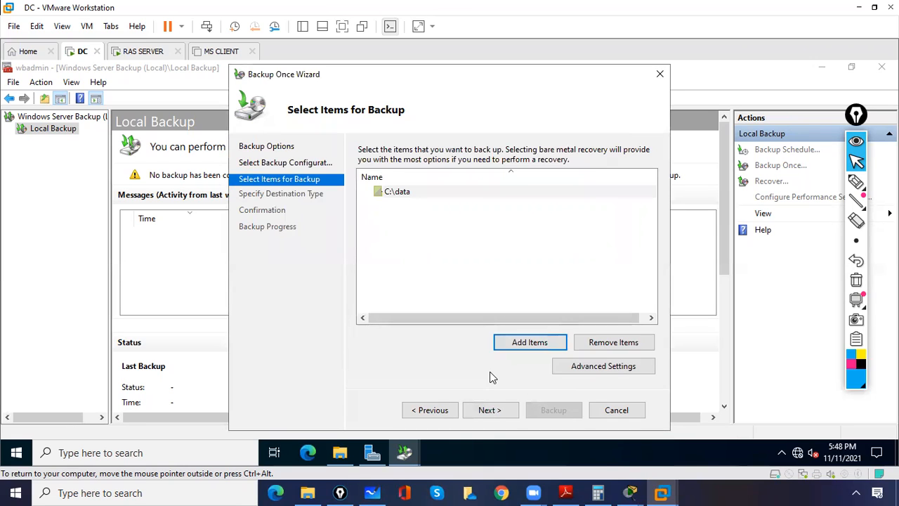
left_click(401, 192)
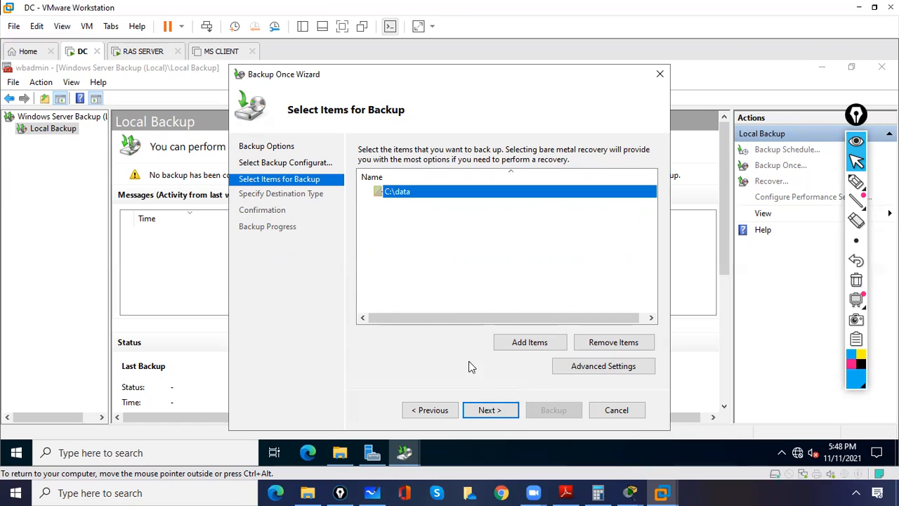
left_click(486, 414)
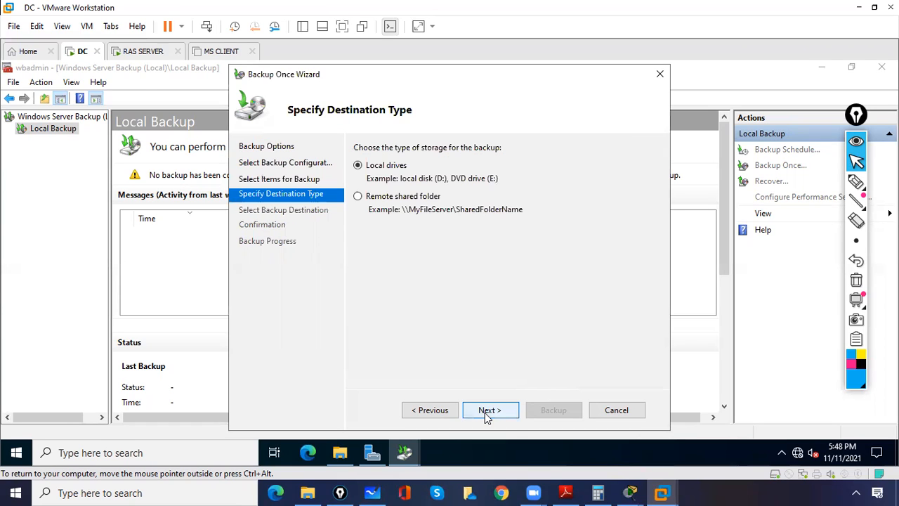
Annotate the Local drives and Remote shared folder options with a sample share path, then clear it.
left_click(856, 181)
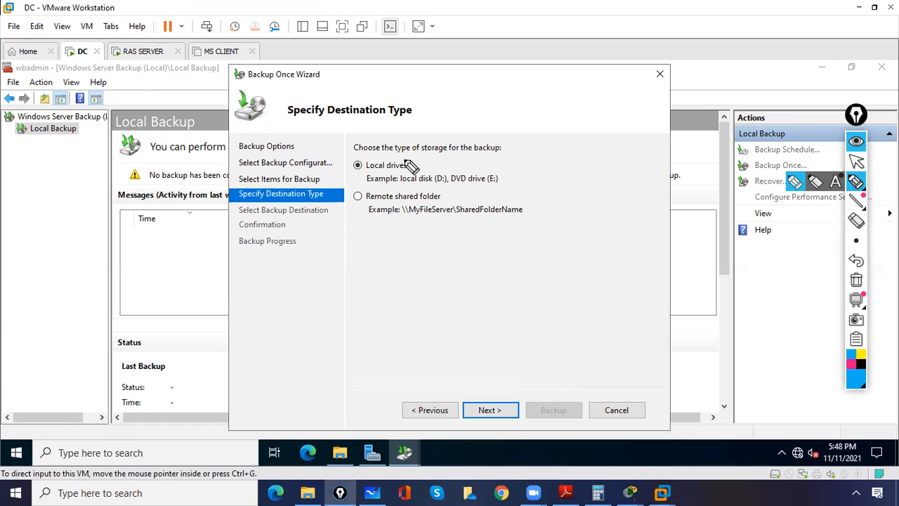
mouse_move(358, 156)
left_mouse_down()
mouse_move(371, 184)
mouse_move(347, 130)
left_mouse_up()
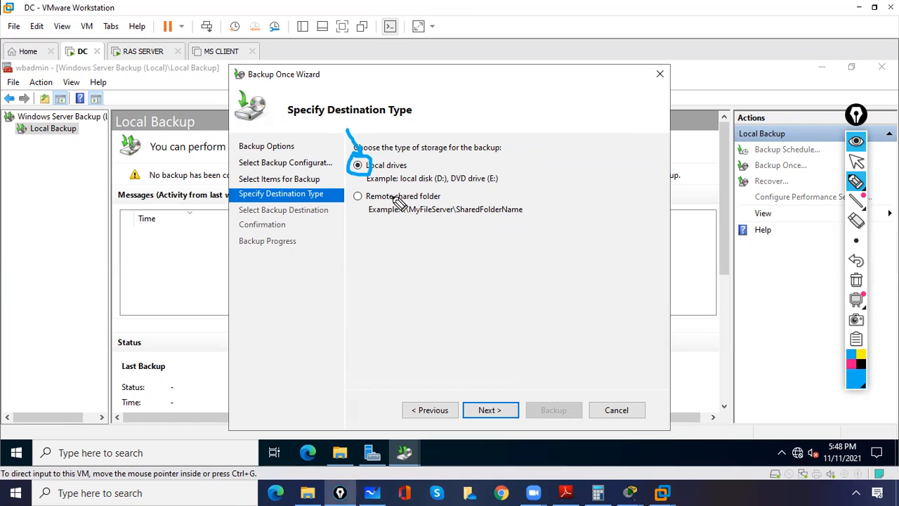
mouse_move(366, 188)
left_mouse_down()
mouse_move(350, 196)
mouse_move(360, 205)
mouse_move(365, 190)
left_mouse_up()
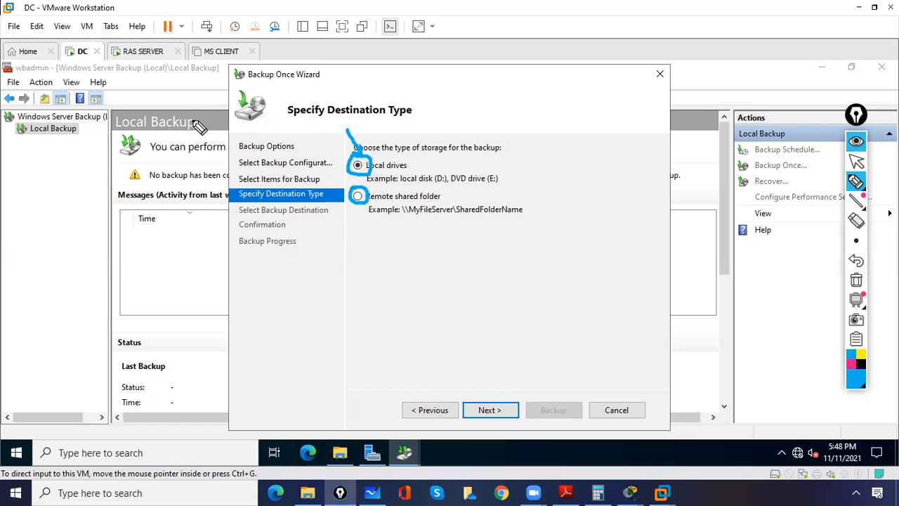
left_click_drag(405, 230, 421, 240)
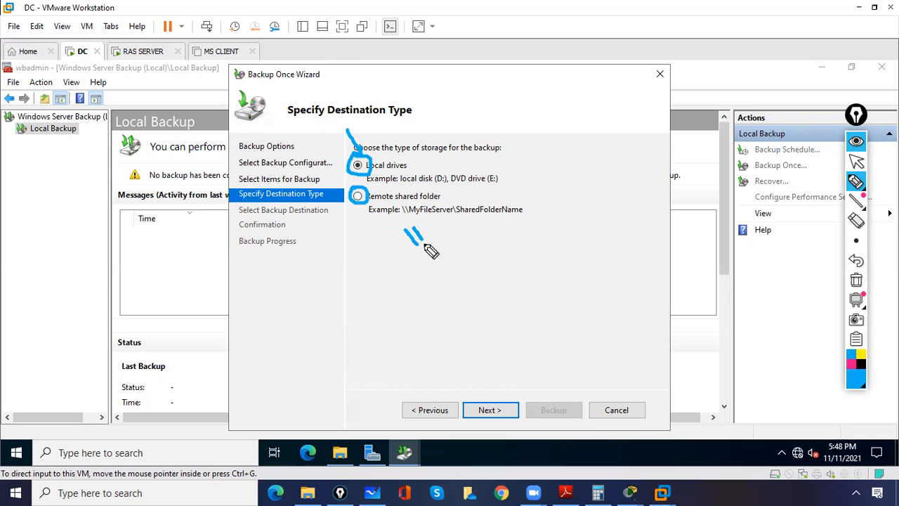
mouse_move(438, 227)
left_mouse_down()
mouse_move(442, 236)
mouse_move(494, 208)
mouse_move(528, 174)
mouse_move(541, 184)
left_mouse_up()
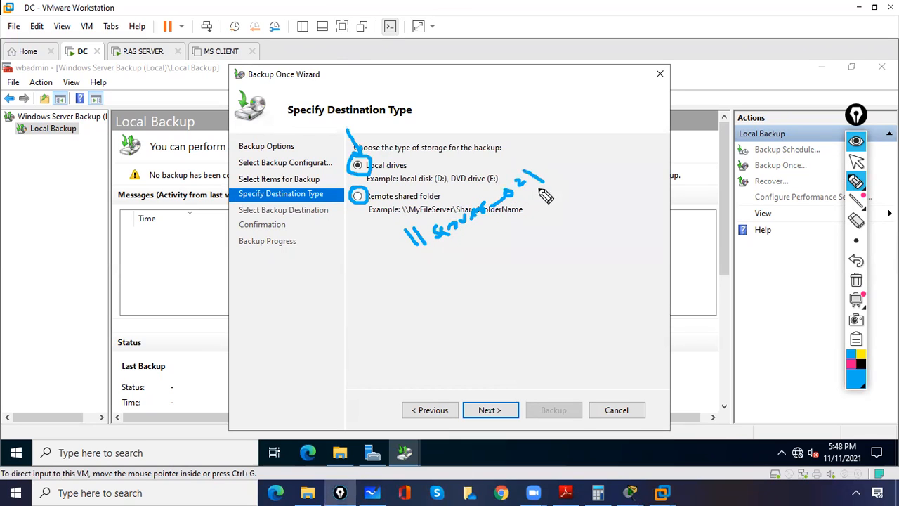
left_click_drag(383, 257, 402, 251)
left_click(855, 181)
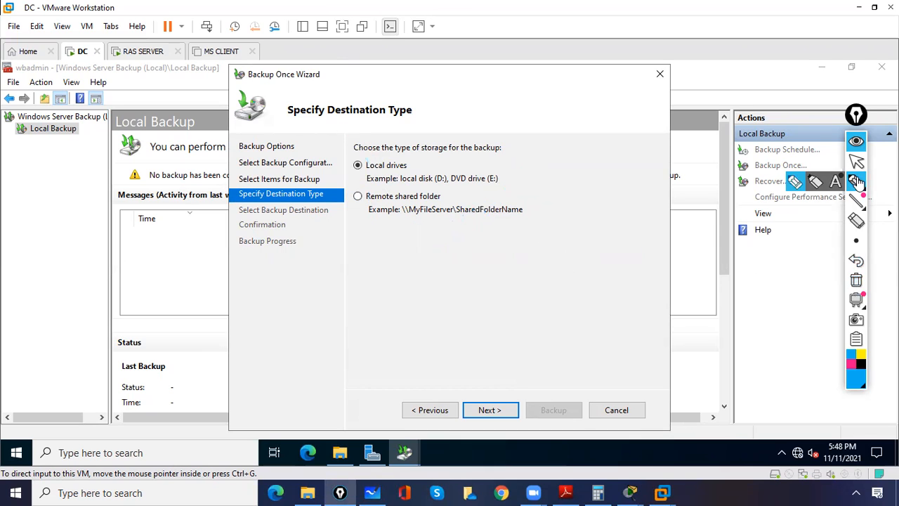
left_click(855, 161)
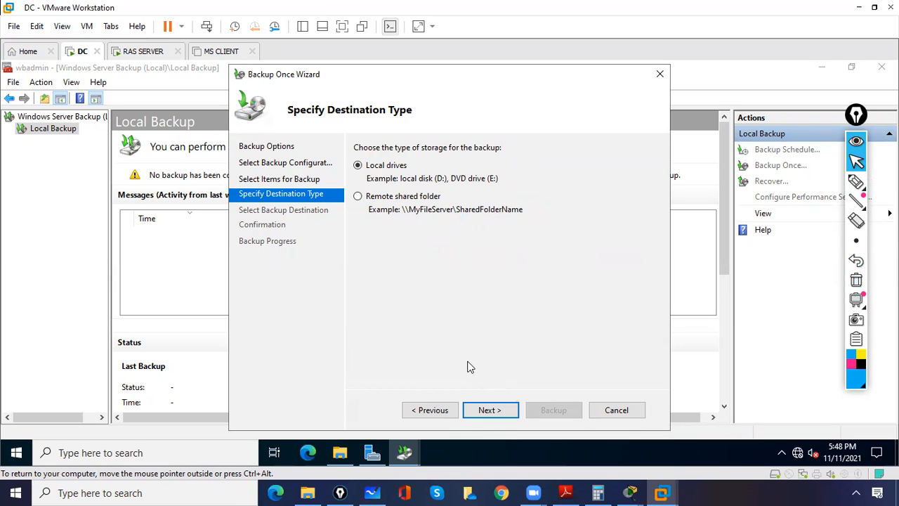
Choose New Volume (E:) as the backup destination and continue to the Confirmation page.
left_click(488, 413)
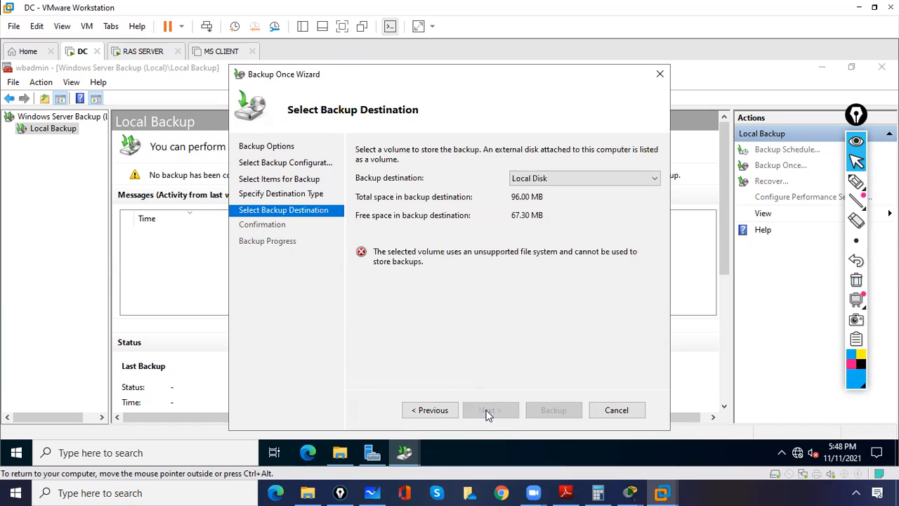
left_click(538, 179)
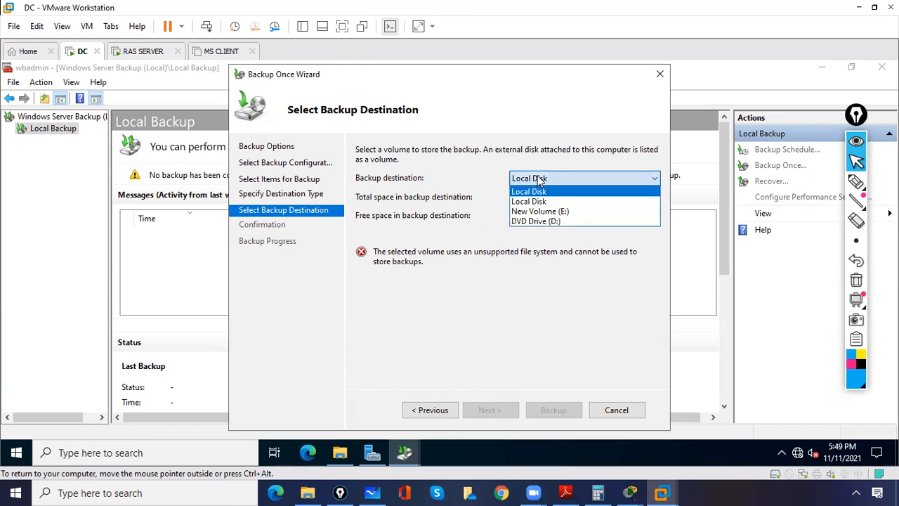
left_click(542, 210)
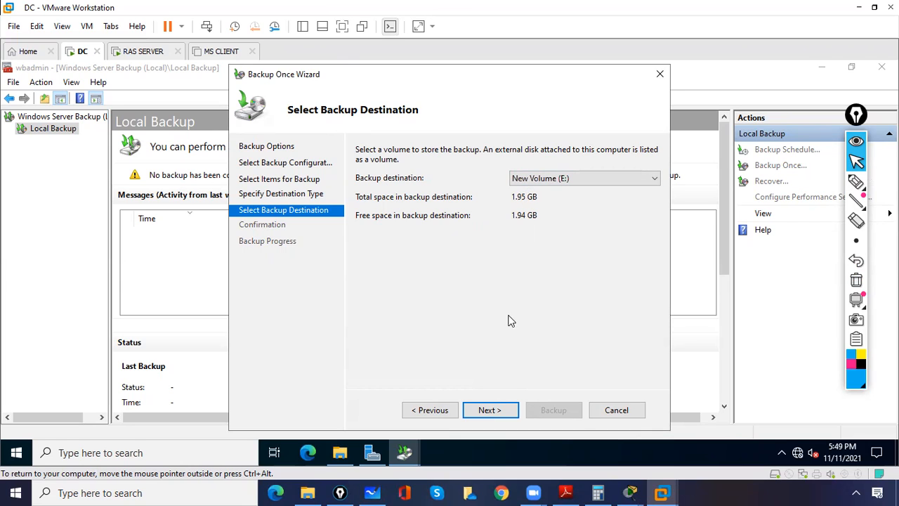
left_click(490, 410)
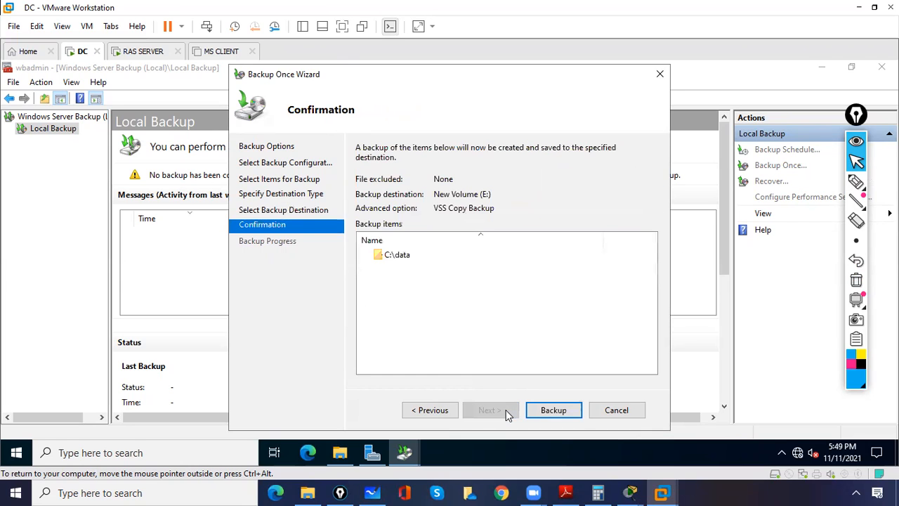
Start the one-time backup of C:\data to E: and wait until it completes.
left_click(397, 256)
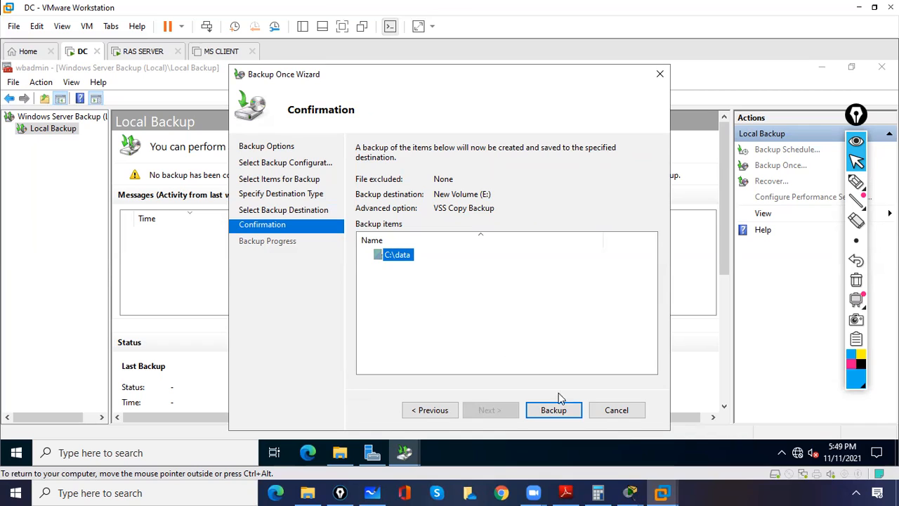
left_click(561, 416)
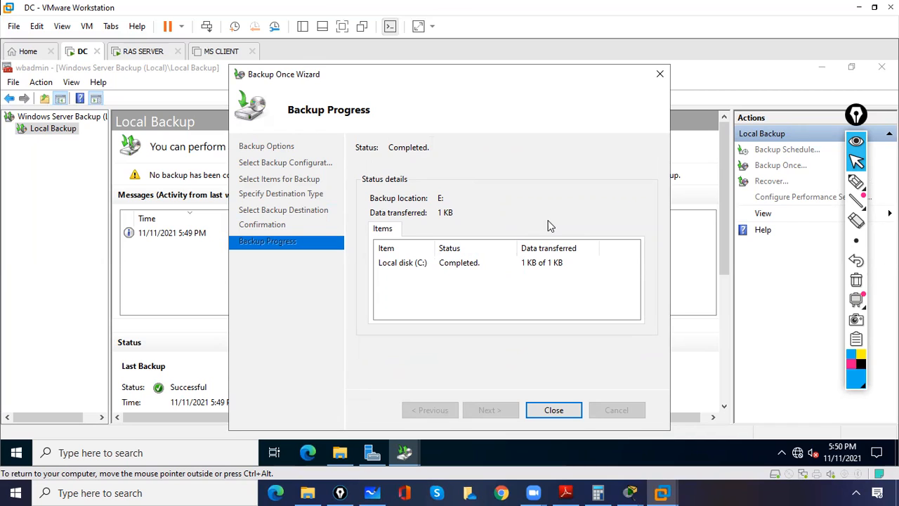
Highlight the 1 KB transferred on the completed backup, then clear the annotations.
left_click(856, 181)
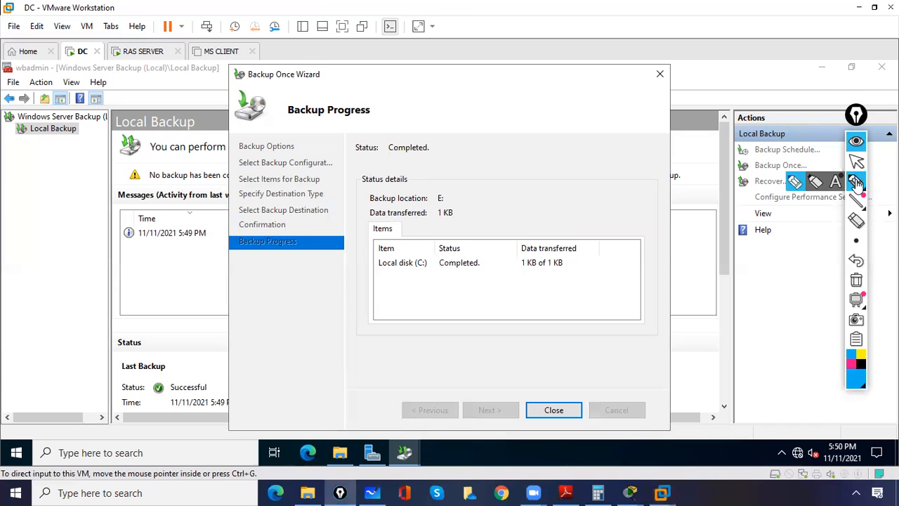
mouse_move(438, 206)
left_mouse_down()
mouse_move(453, 209)
mouse_move(441, 204)
left_mouse_up()
left_click_drag(356, 271, 343, 275)
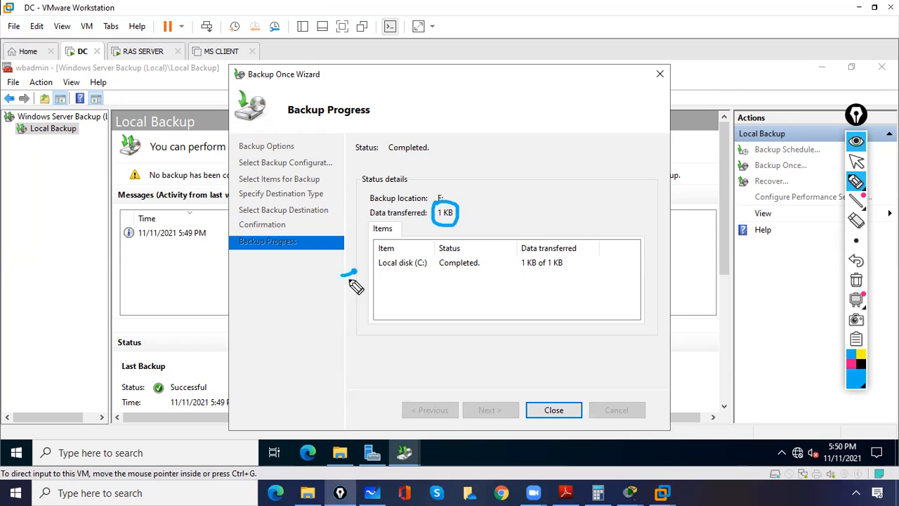
left_click(856, 279)
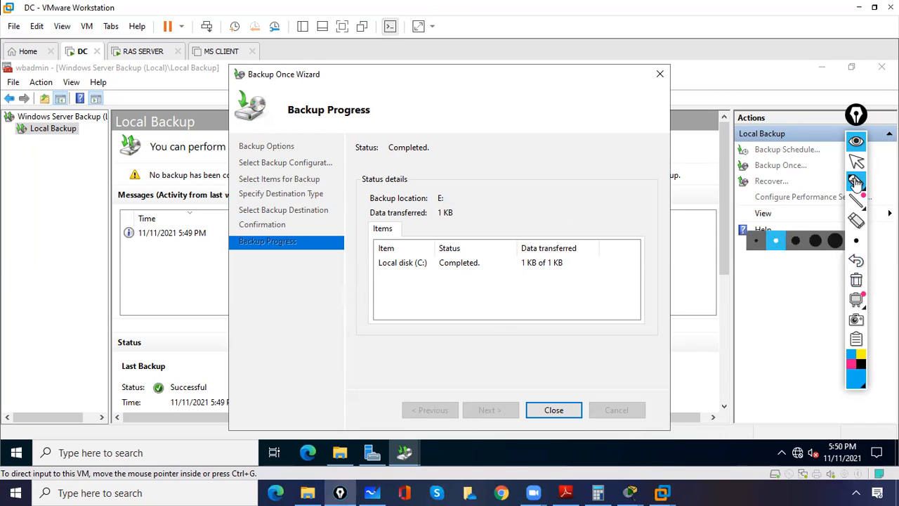
left_click(856, 162)
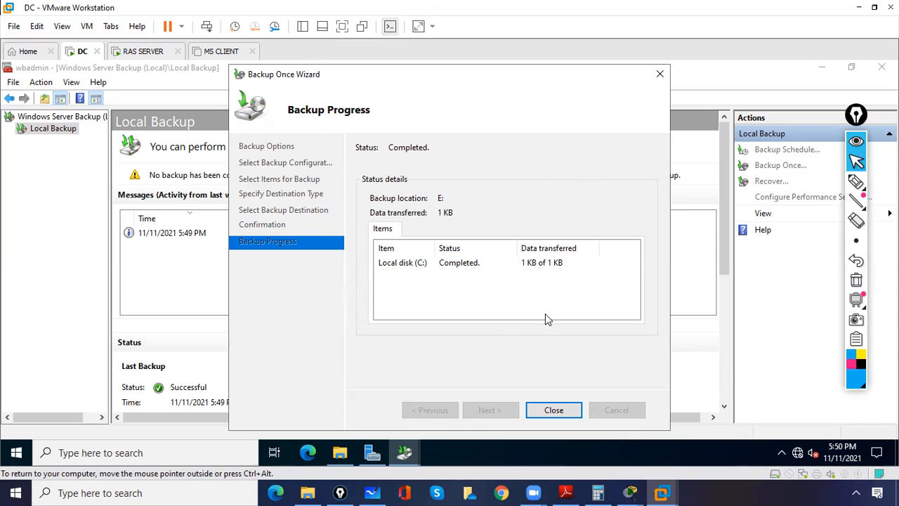
Close the Backup Once Wizard, check the Successful backup message, and minimize the console.
left_click(554, 410)
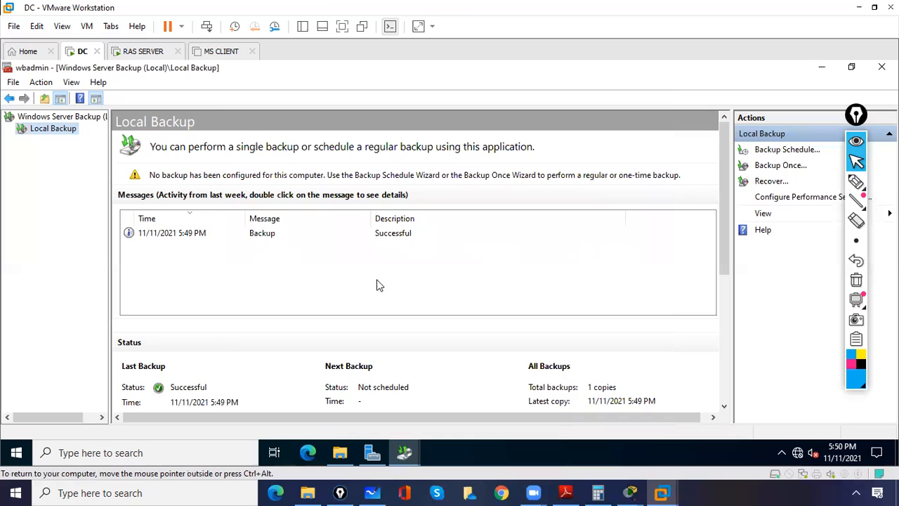
left_click(196, 233)
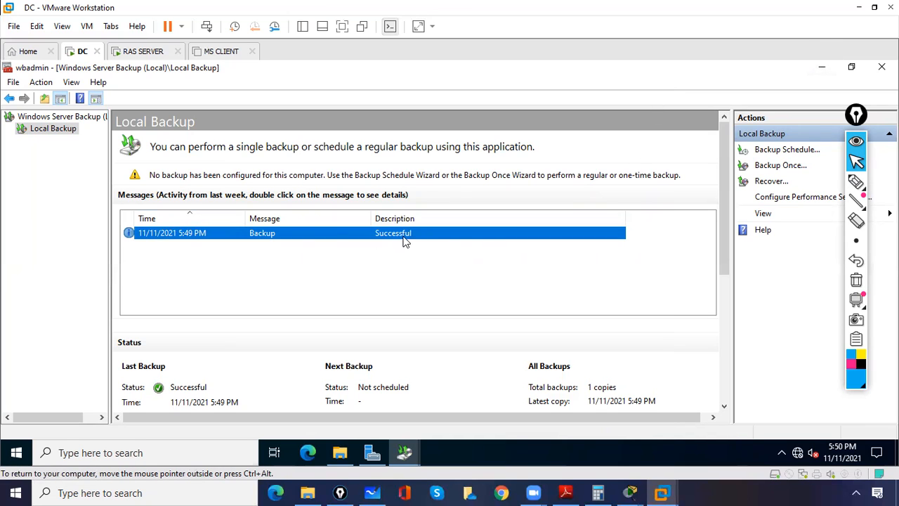
left_click(822, 71)
Minimize the open windows and browse This PC to New Volume (E:)\WindowsImageBackup\Server-01.
left_click(823, 70)
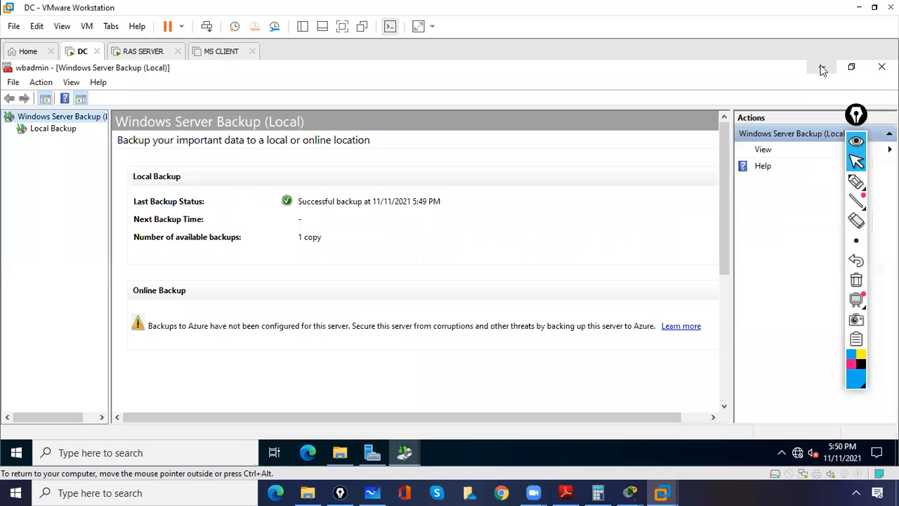
left_click(824, 66)
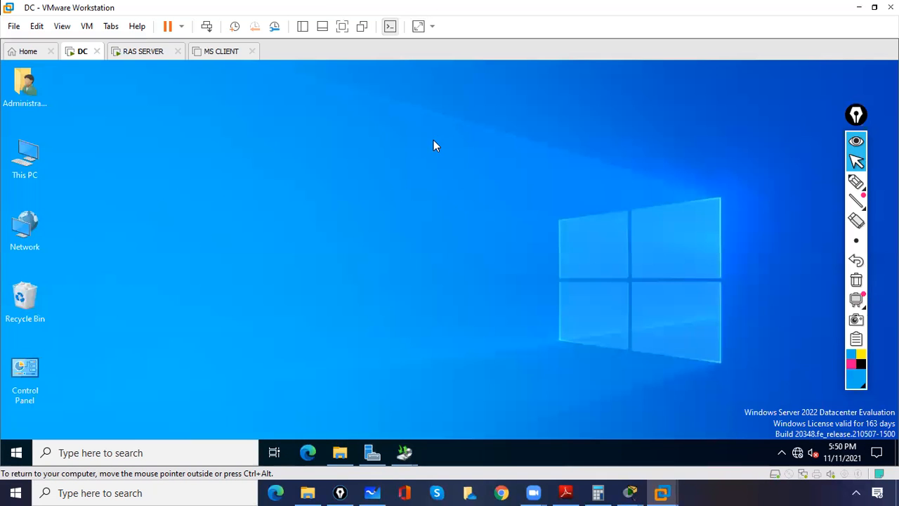
double_click(19, 163)
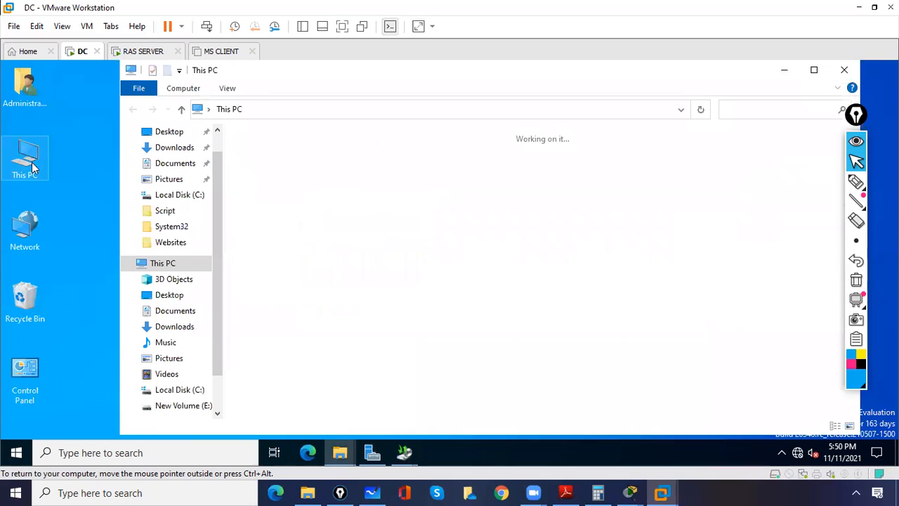
double_click(636, 296)
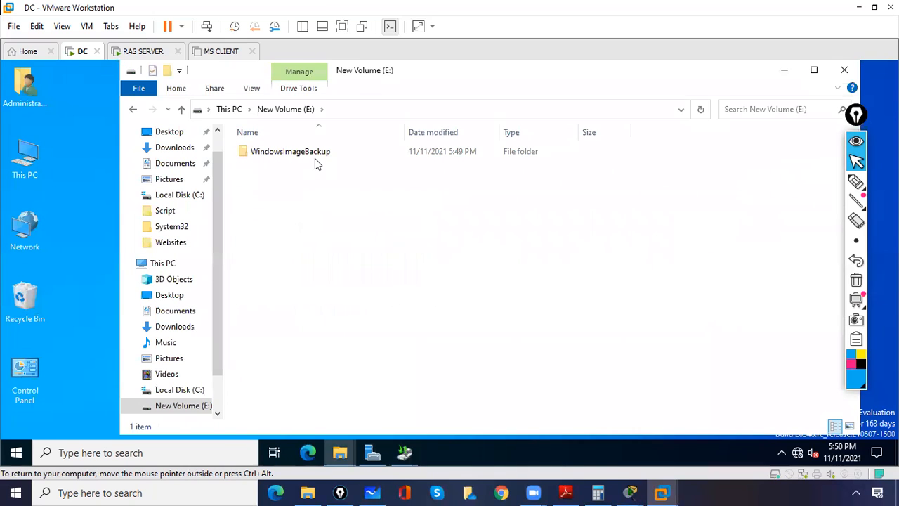
double_click(315, 157)
double_click(272, 154)
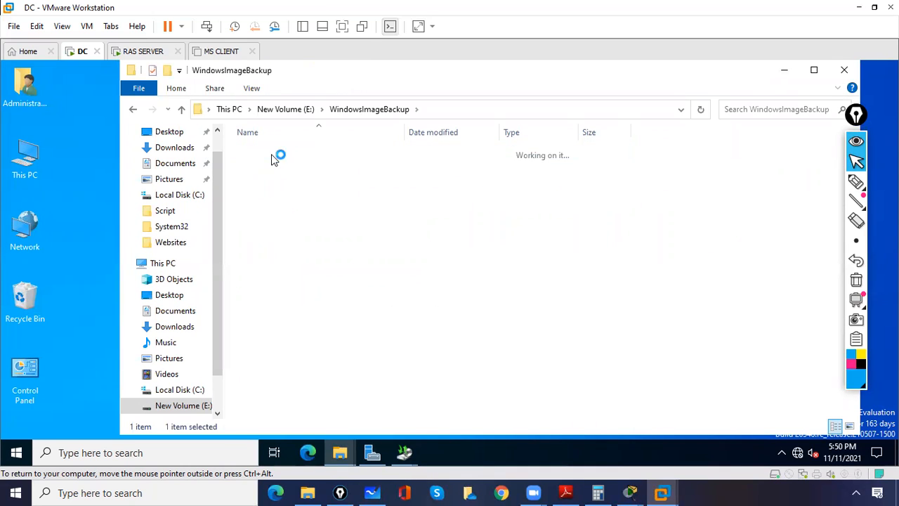
left_click(351, 110)
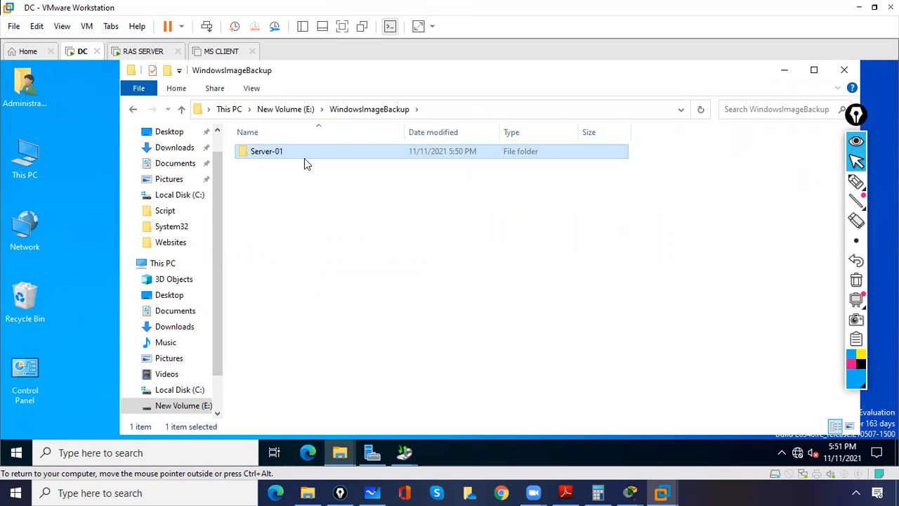
left_click(283, 153)
left_click(274, 169)
left_click(266, 158)
double_click(266, 157)
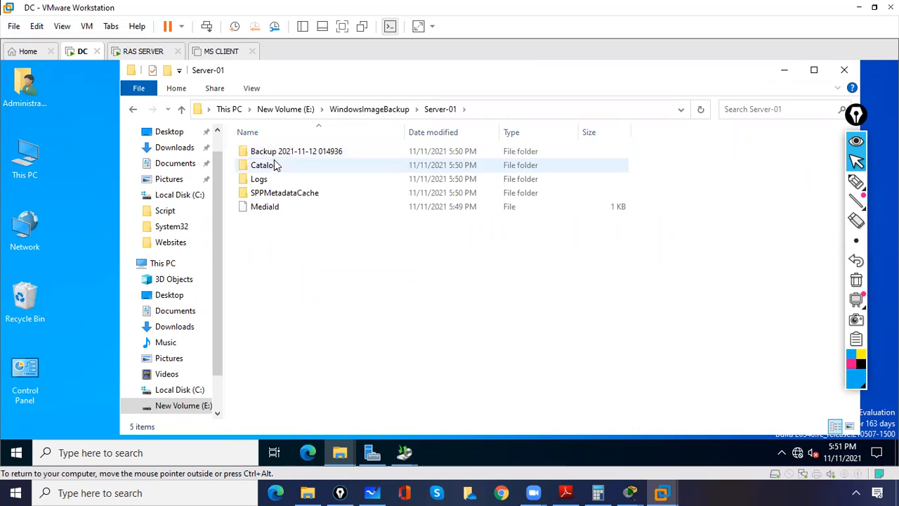
double_click(283, 156)
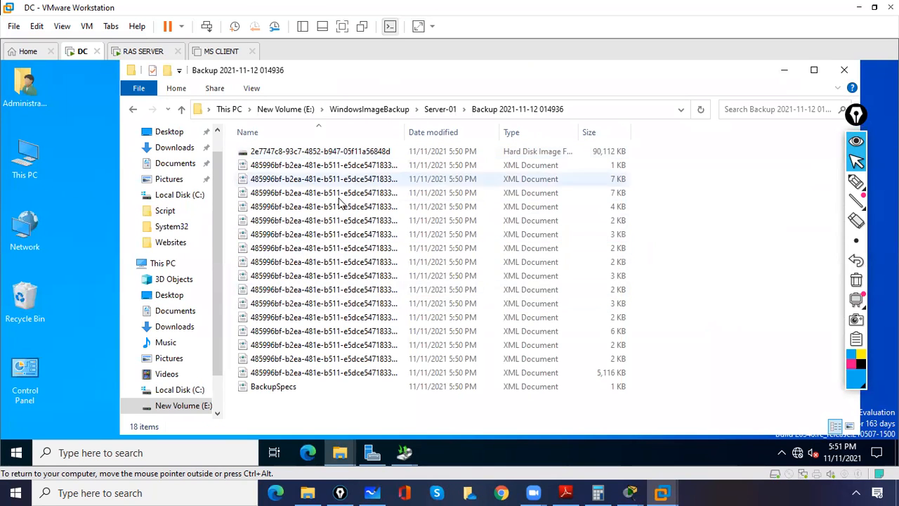
left_click(442, 111)
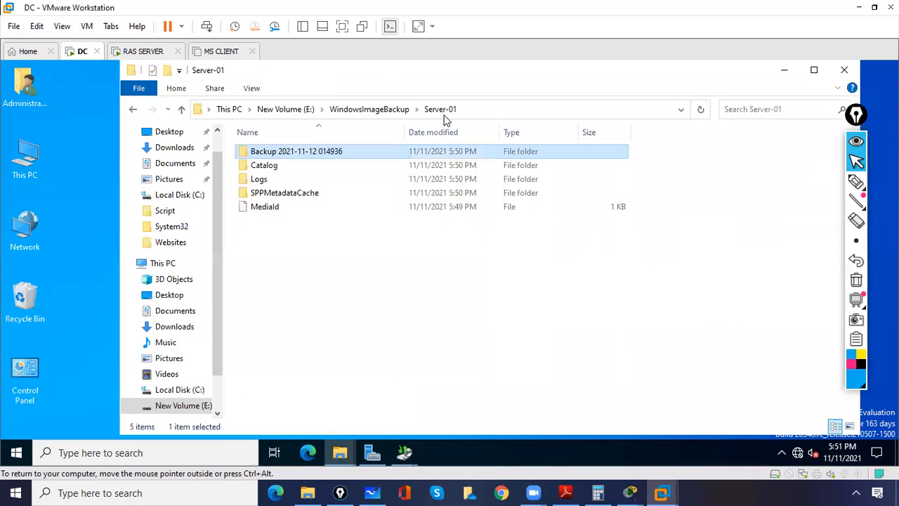
left_click(379, 111)
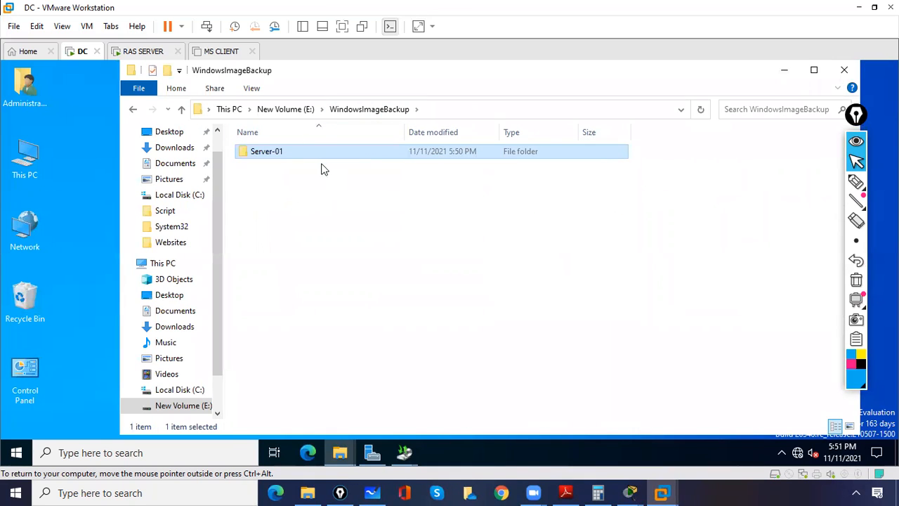
left_click(290, 110)
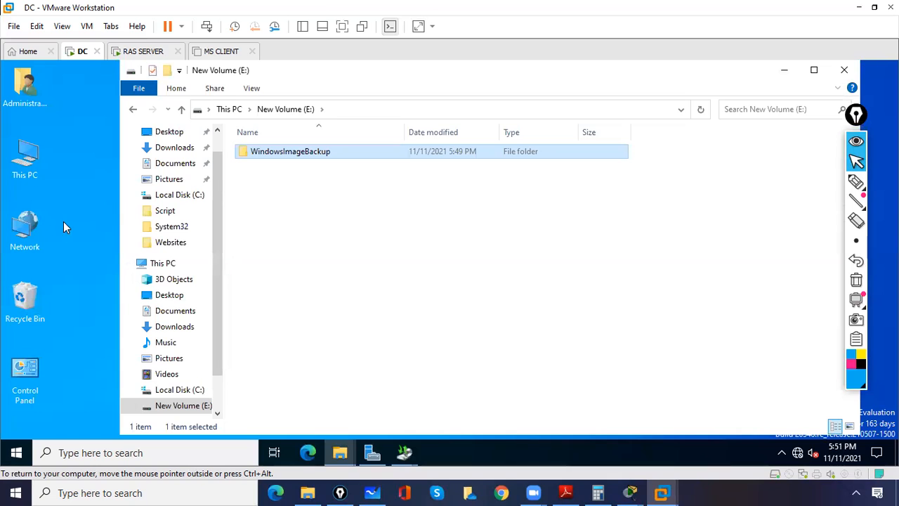
double_click(28, 160)
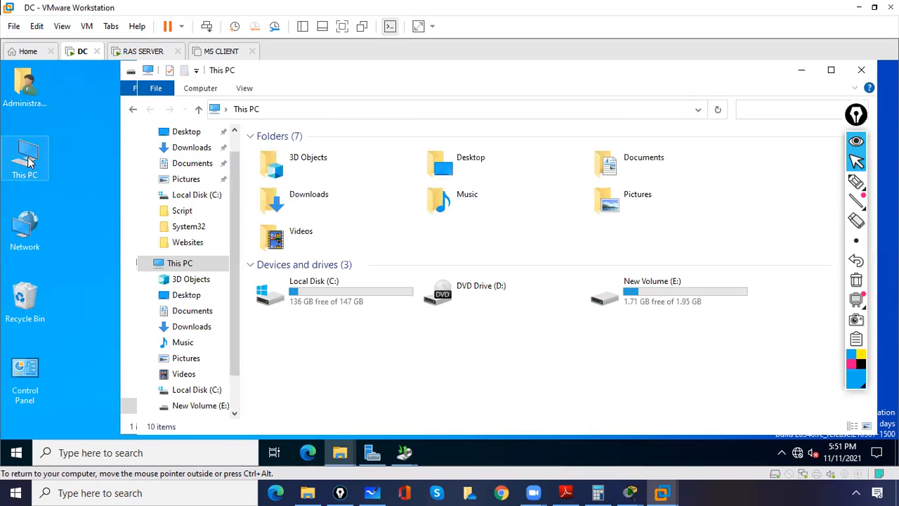
Delete the data folder from Local Disk (C:).
double_click(314, 304)
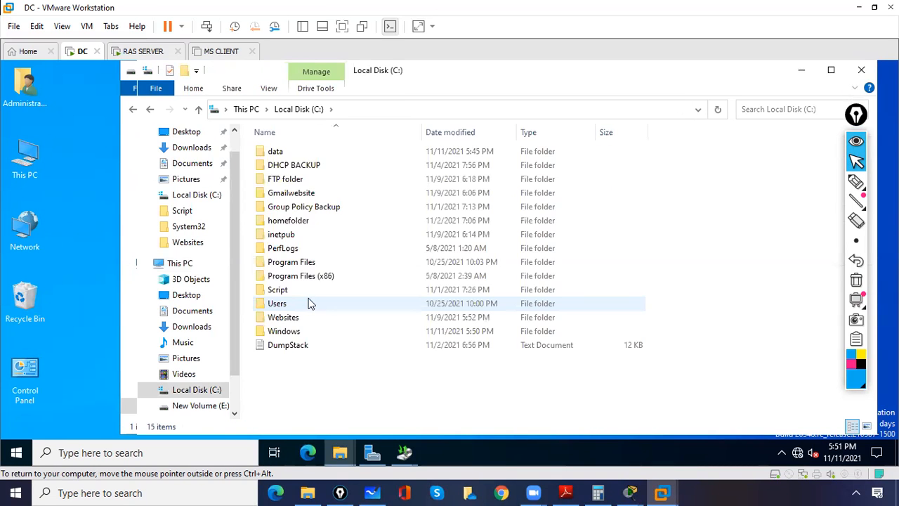
left_click(277, 155)
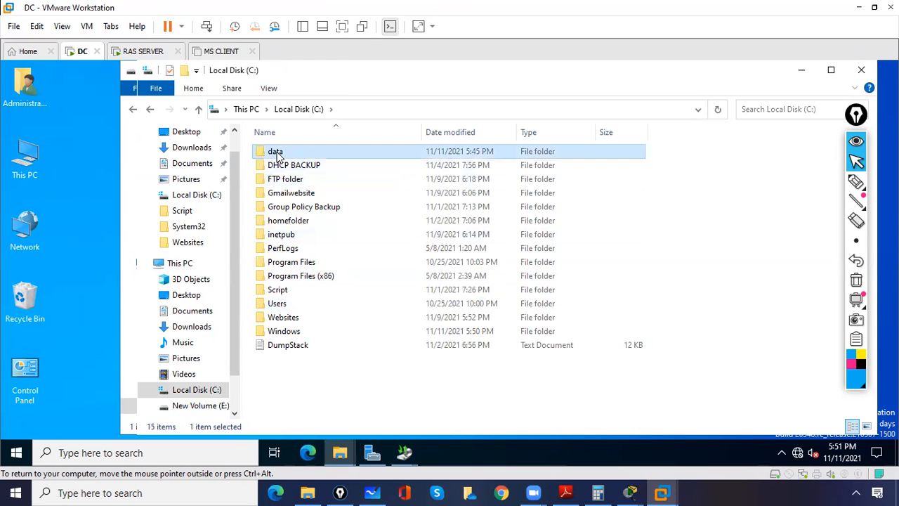
key("Delete")
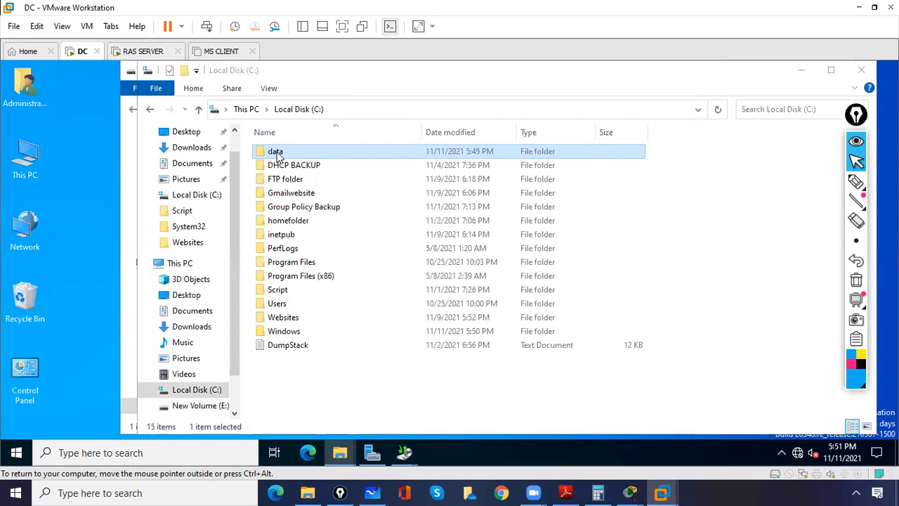
Permanently delete data from the Recycle Bin and close the Explorer windows.
double_click(28, 299)
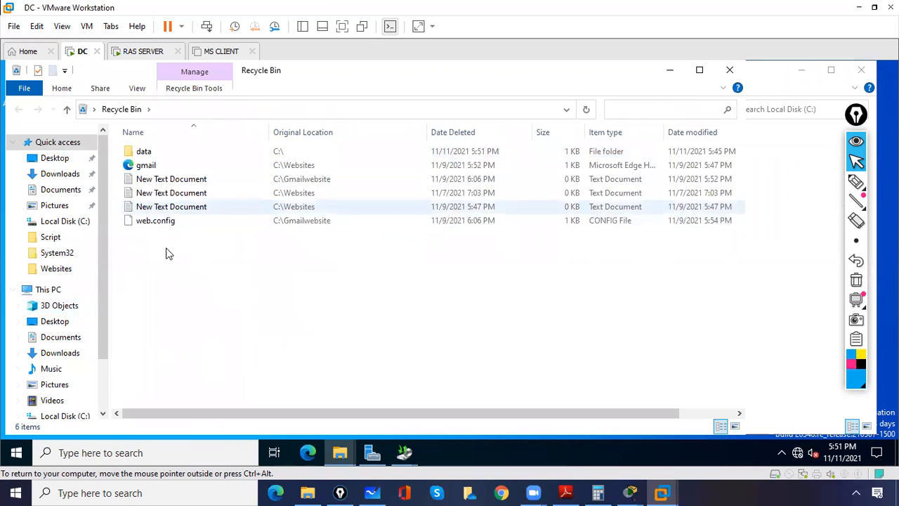
left_click(146, 153)
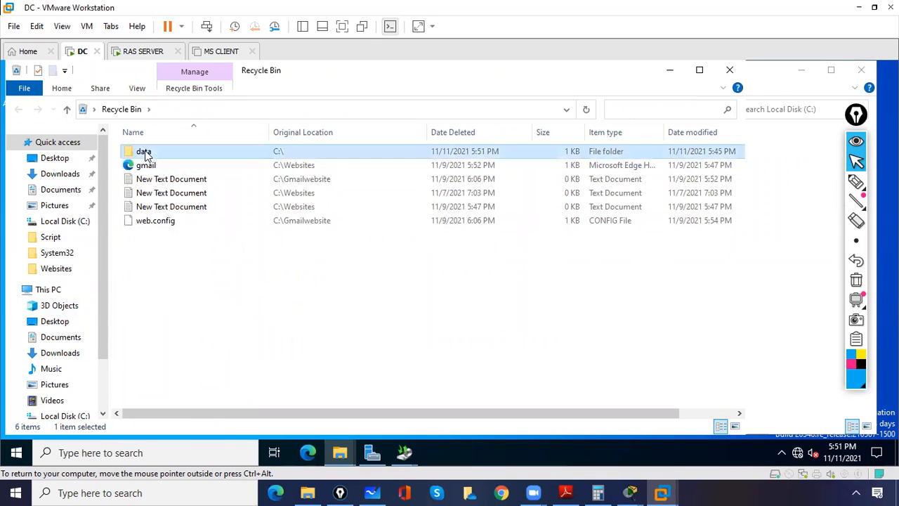
key("Delete")
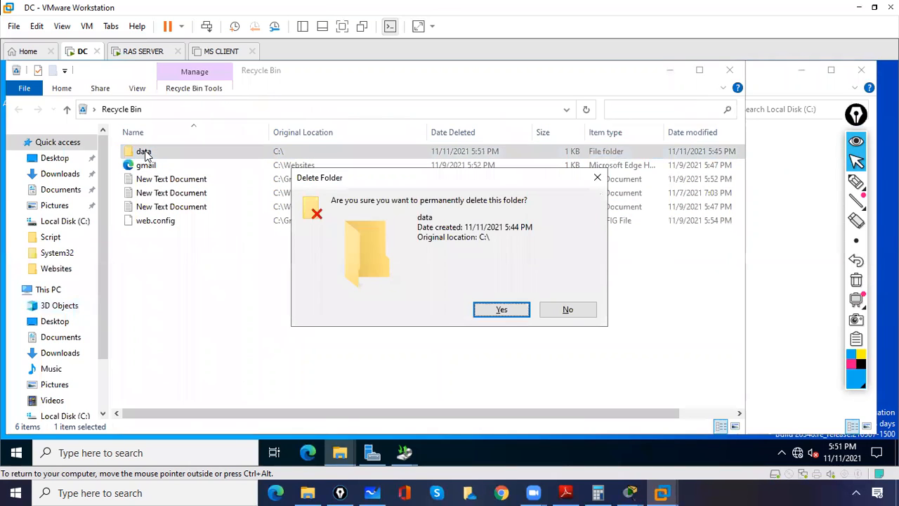
left_click(492, 310)
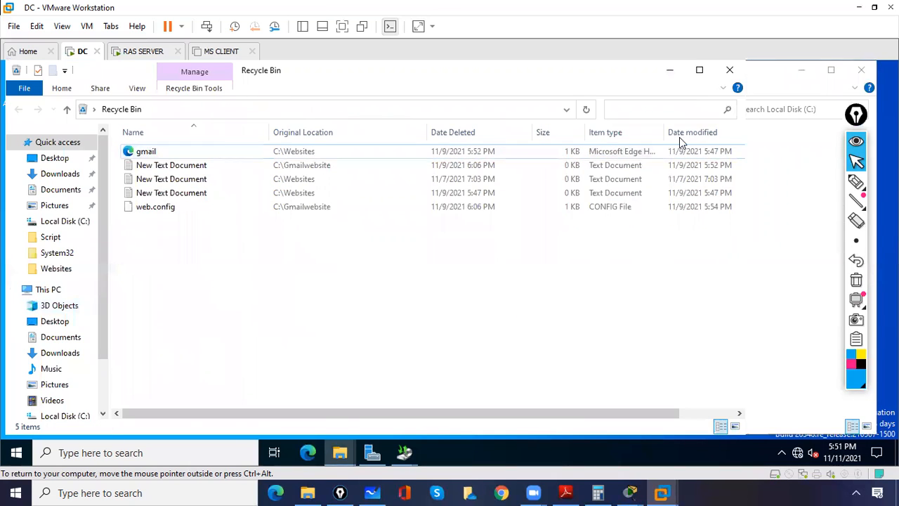
left_click(809, 72)
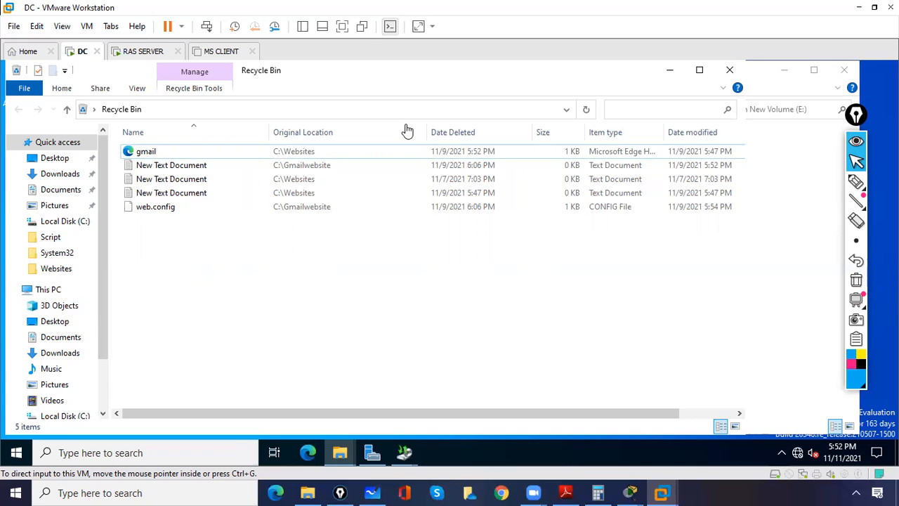
left_click(844, 70)
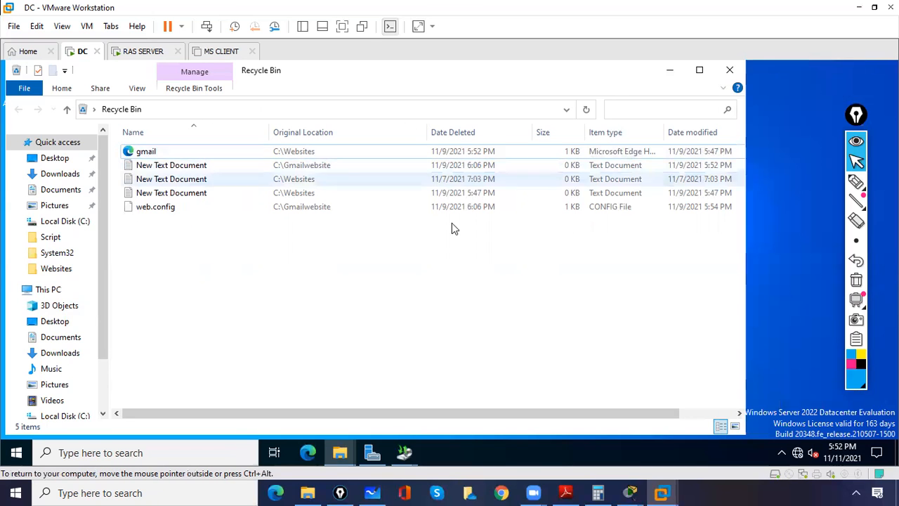
left_click(731, 69)
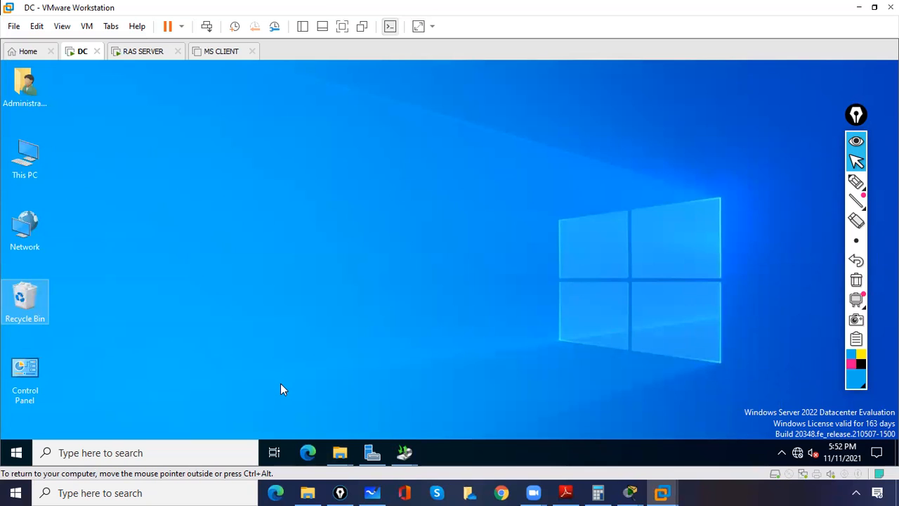
Launch Windows Server Backup from Server Manager's Tools menu.
left_click(372, 453)
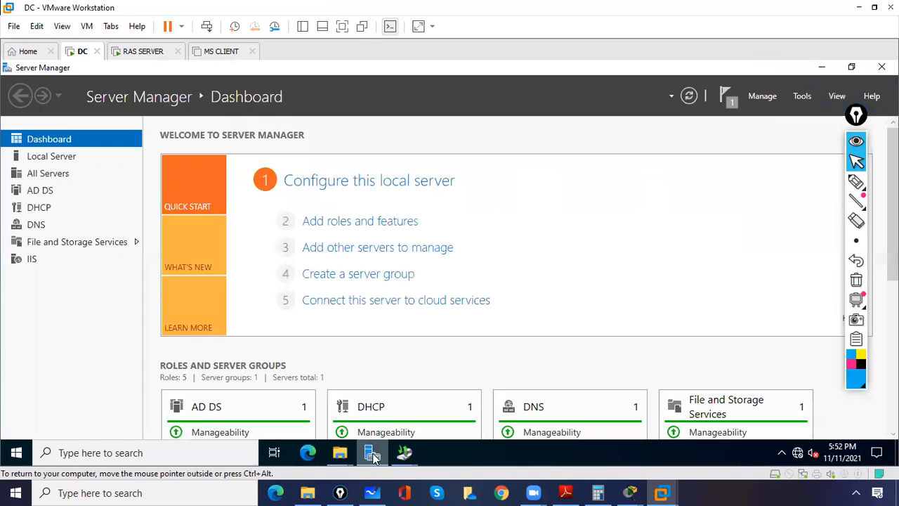
left_click(801, 97)
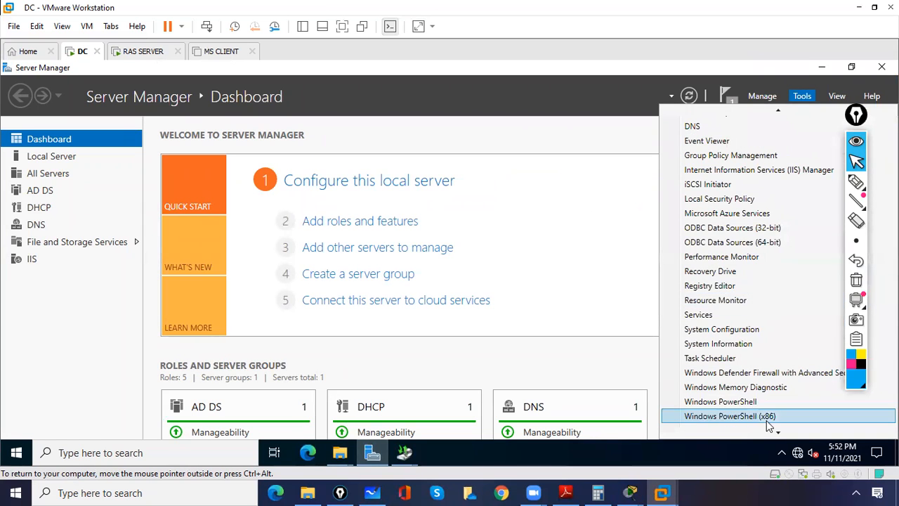
mouse_move(717, 111)
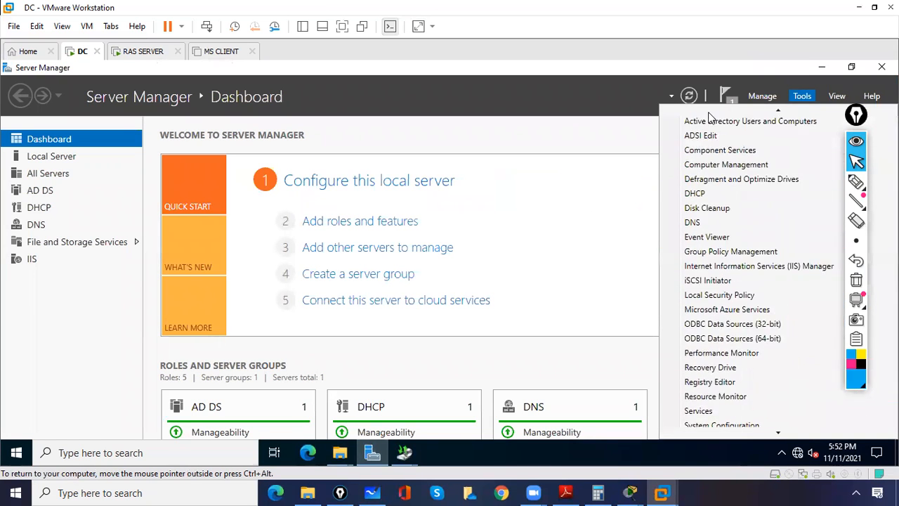
scroll(709, 115, "down", 4)
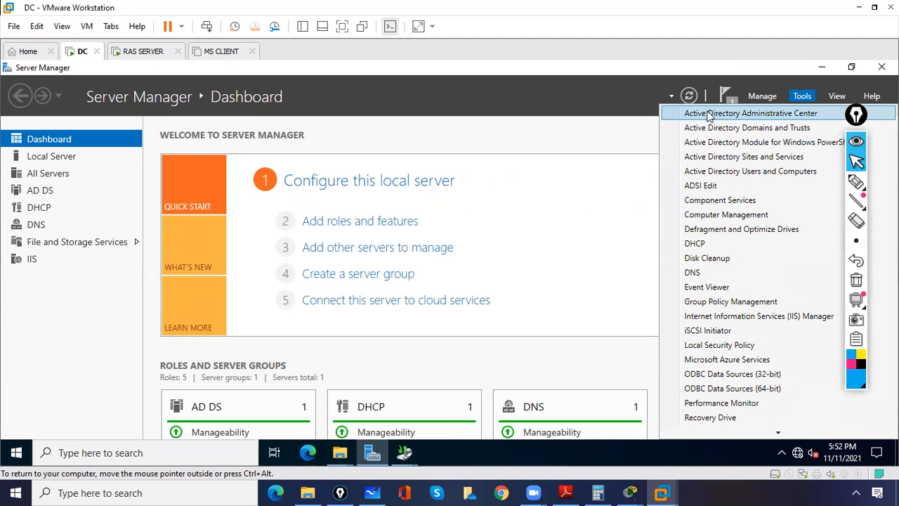
scroll(709, 115, "down", 4)
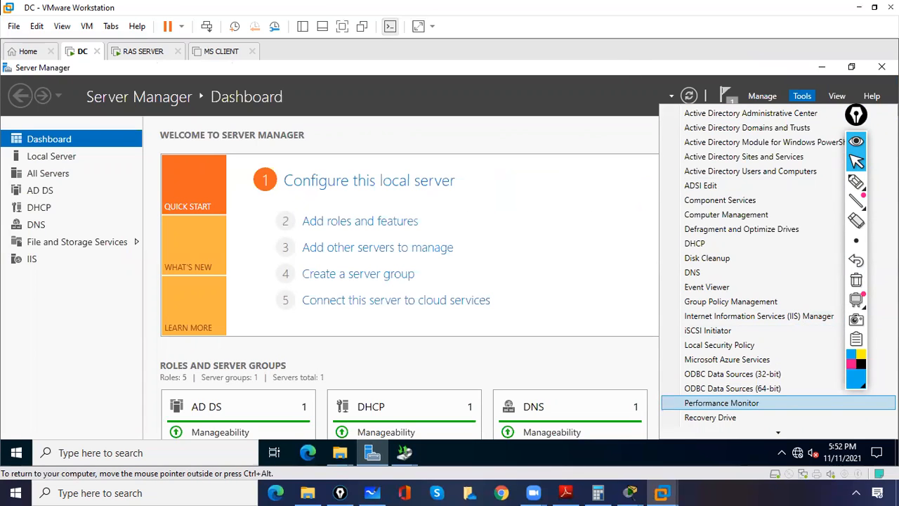
key("Down")
key("Down")
key("Down")
key("Down")
key("Down")
key("Down")
key("Down")
key("Down")
key("Down")
key("Down")
key("Down")
key("Down")
key("Down")
key("Up")
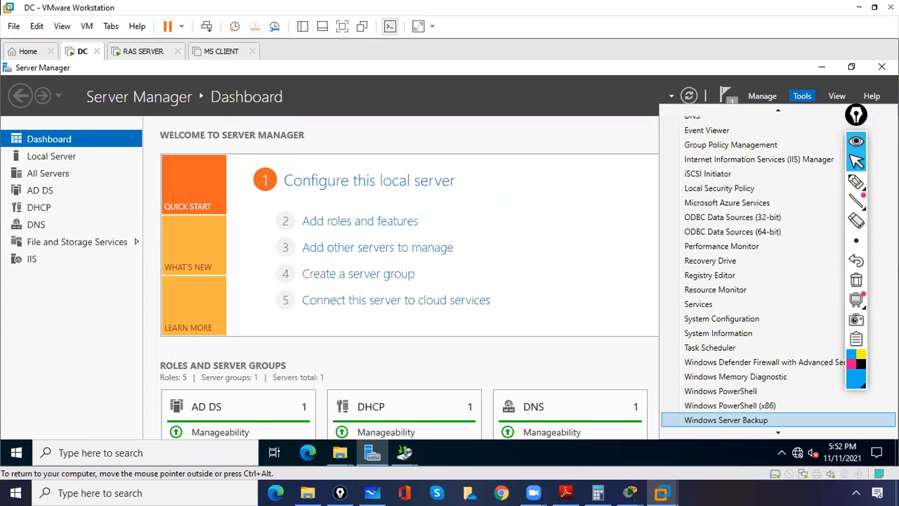
key("Return")
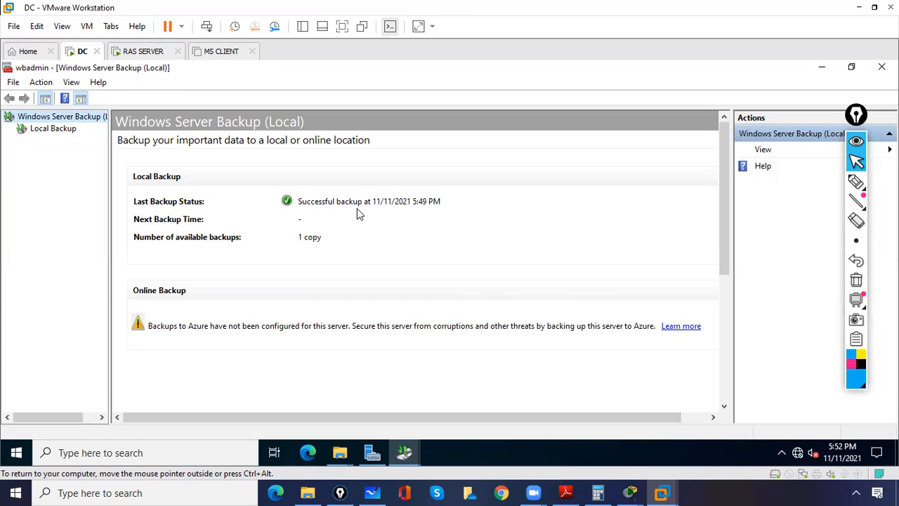
Select Local Backup and launch the Recovery Wizard from the Actions pane.
left_click(52, 128)
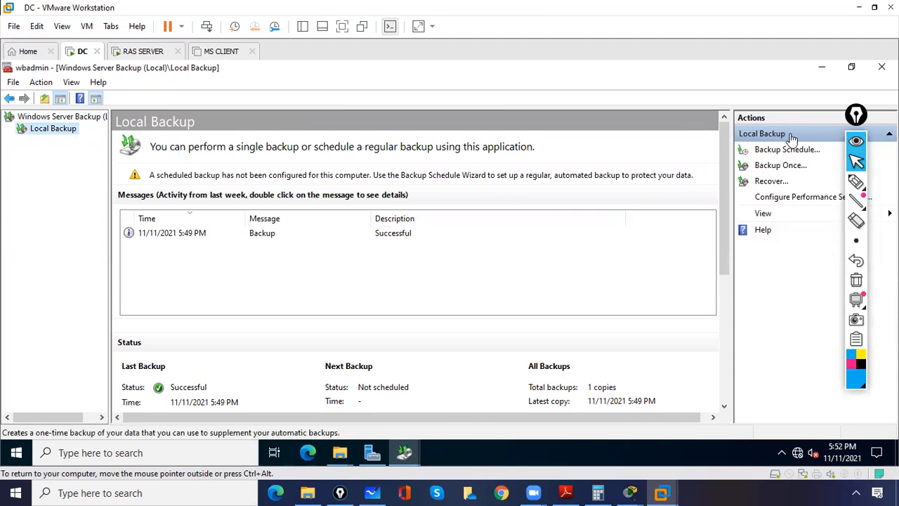
left_click_drag(857, 116, 877, 119)
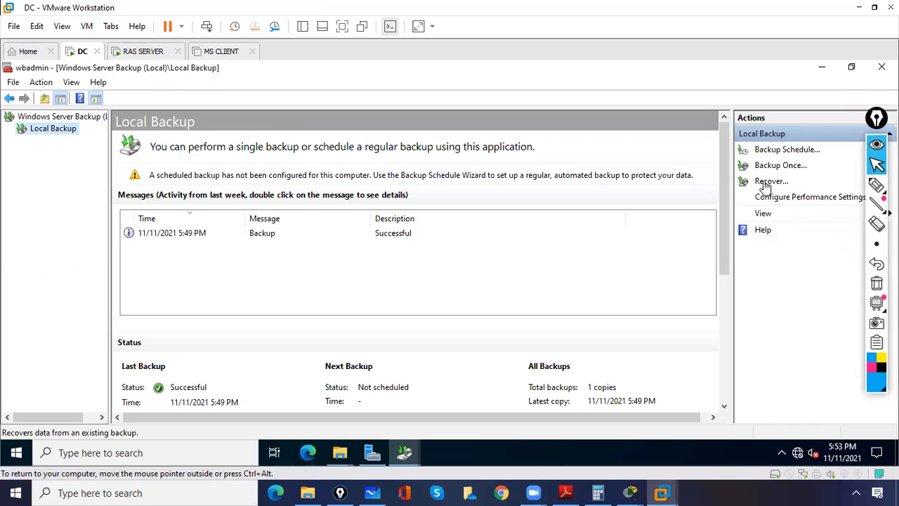
left_click(765, 184)
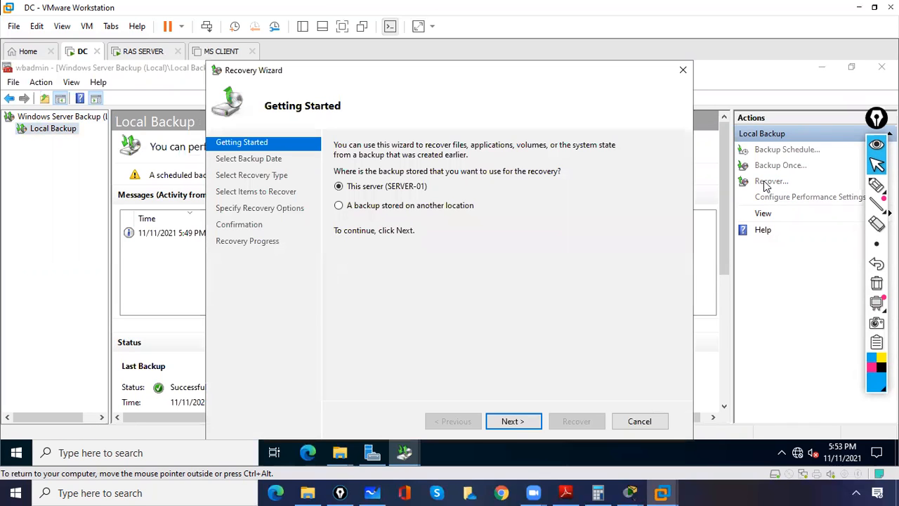
Keep This server as the source and accept the 11/11/2021 5:49 PM backup.
left_click(875, 187)
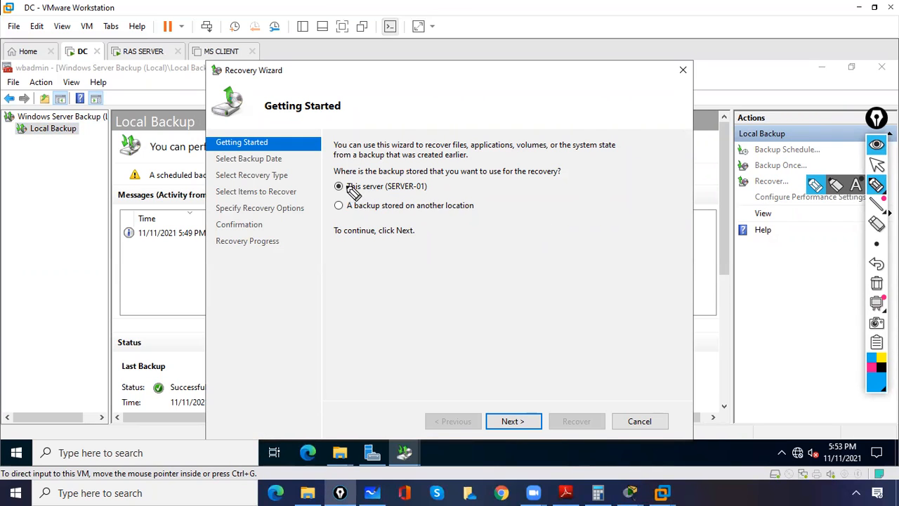
mouse_move(343, 186)
left_mouse_down()
mouse_move(336, 190)
mouse_move(356, 214)
mouse_move(341, 211)
left_mouse_up()
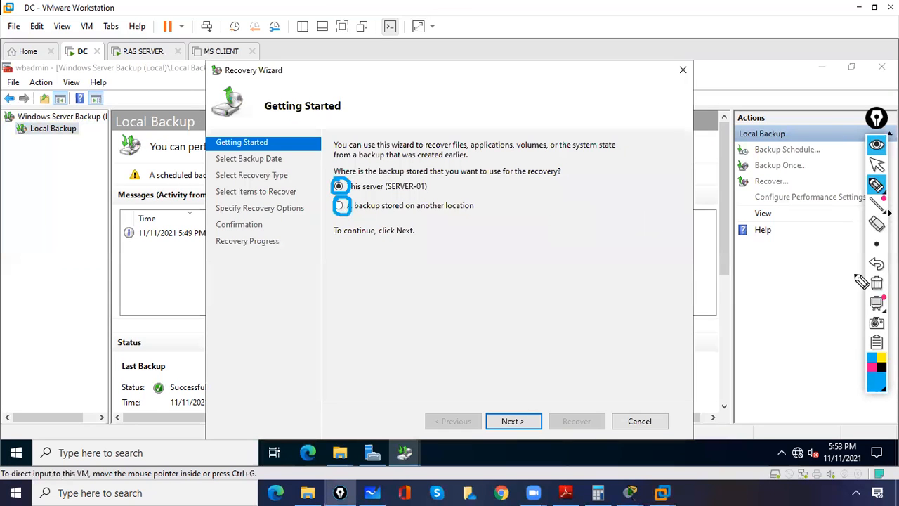
left_click(877, 284)
left_click(877, 163)
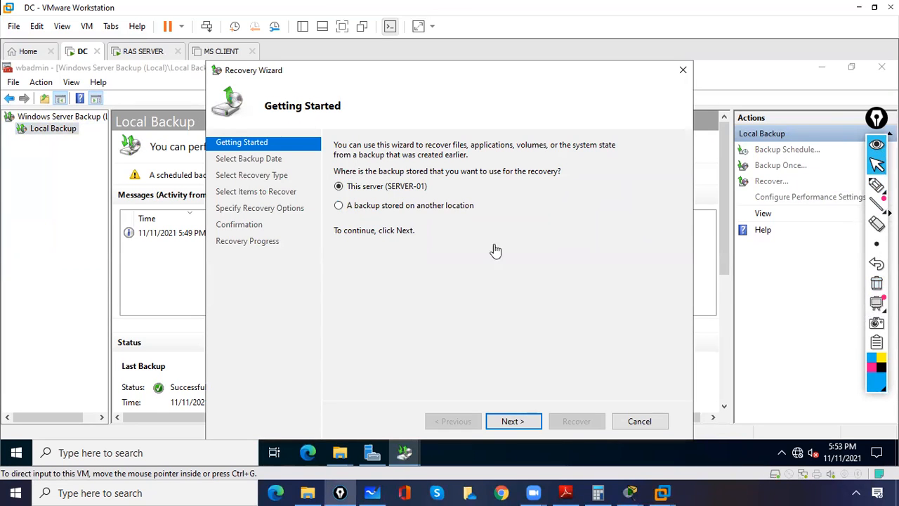
left_click(512, 424)
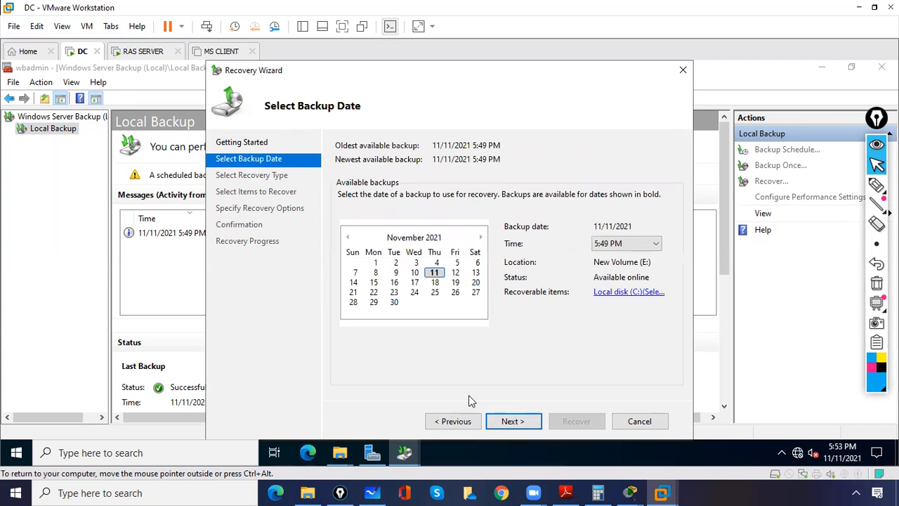
left_click(518, 425)
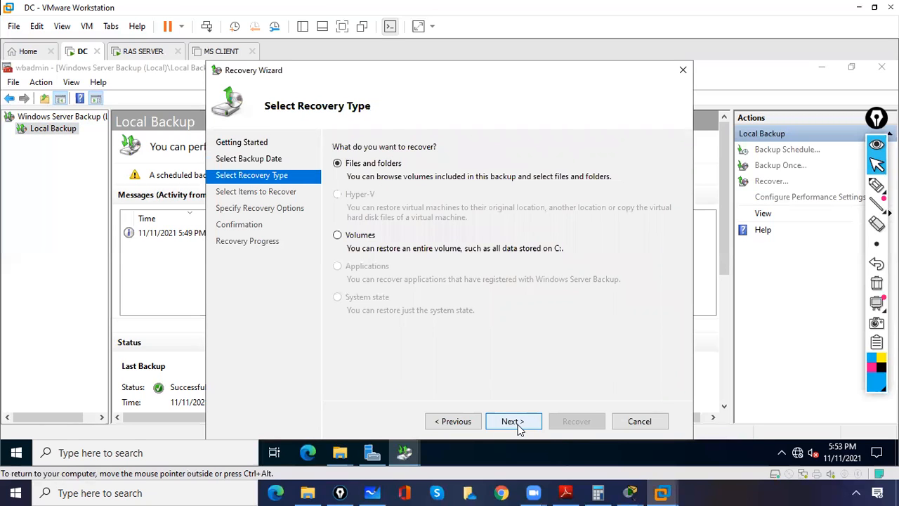
Choose Files and folders as the recovery type.
left_click(877, 186)
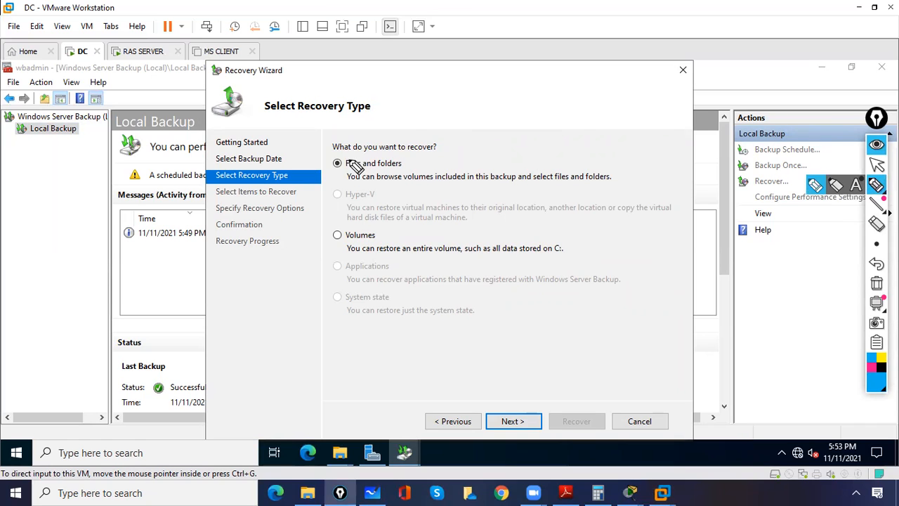
mouse_move(345, 156)
left_mouse_down()
mouse_move(328, 170)
mouse_move(349, 159)
left_mouse_up()
mouse_move(340, 232)
left_mouse_down()
mouse_move(329, 247)
mouse_move(334, 225)
left_mouse_up()
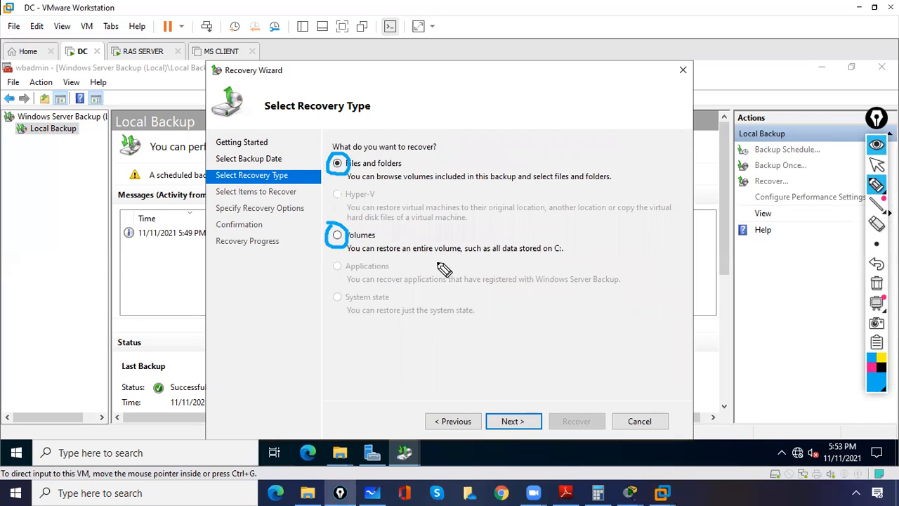
left_click_drag(326, 124, 335, 144)
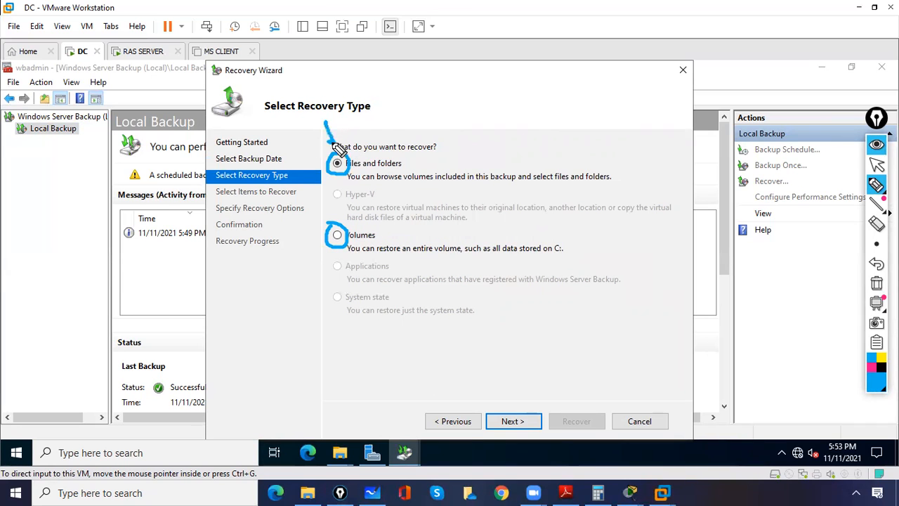
left_click(877, 283)
left_click(877, 164)
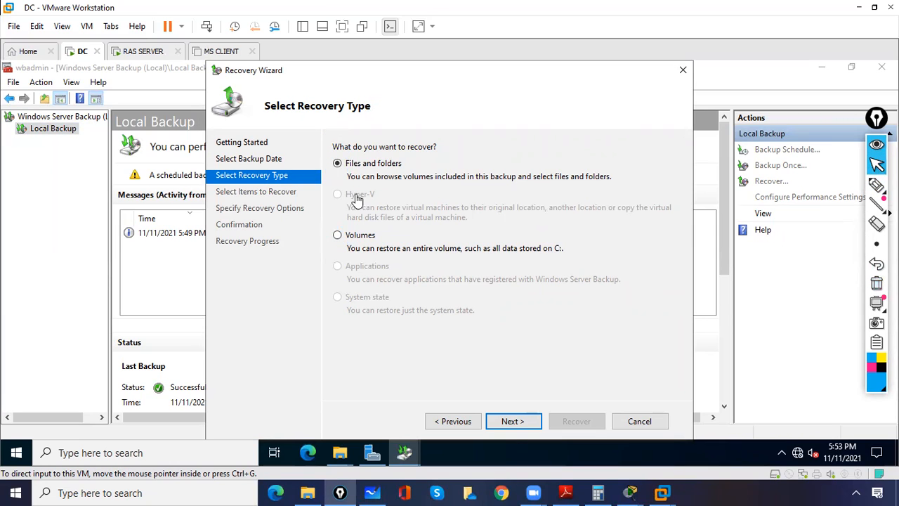
left_click(339, 165)
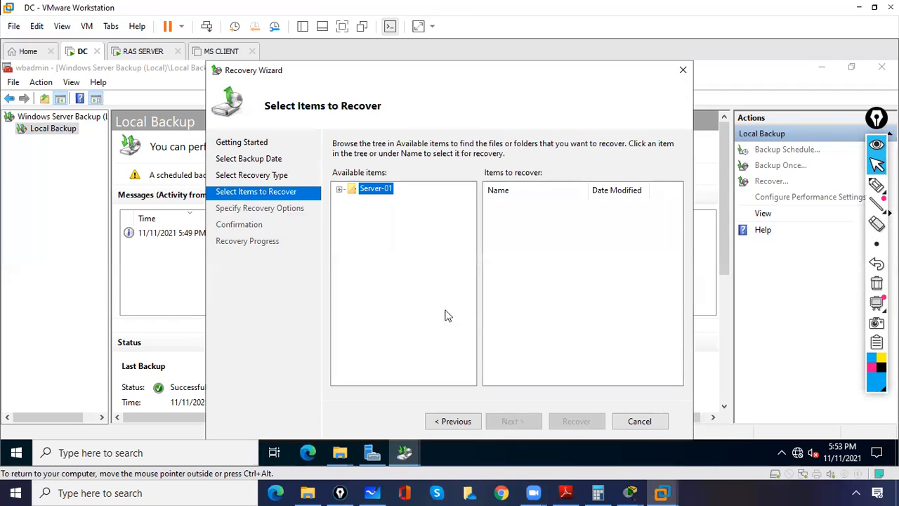
Expand Server-01 > Local disk (C:), select the data folder, and continue.
left_click(340, 190)
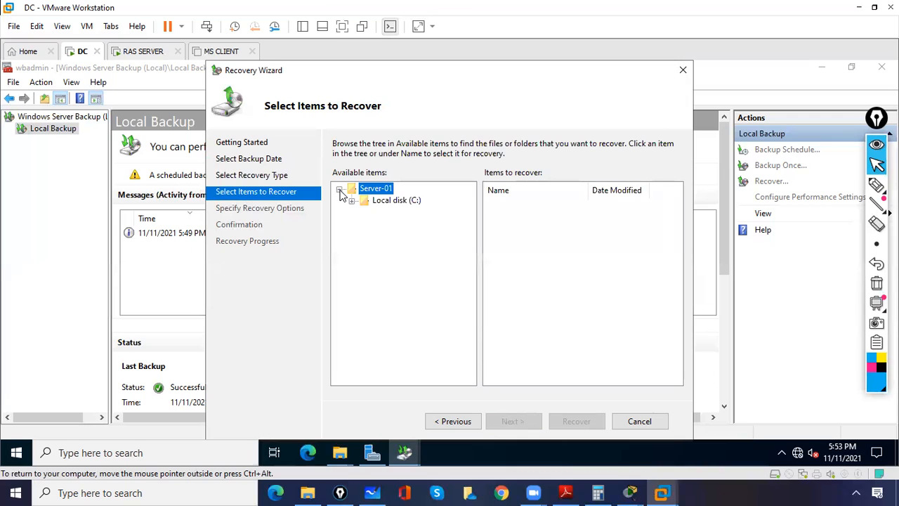
left_click(352, 201)
left_click(392, 215)
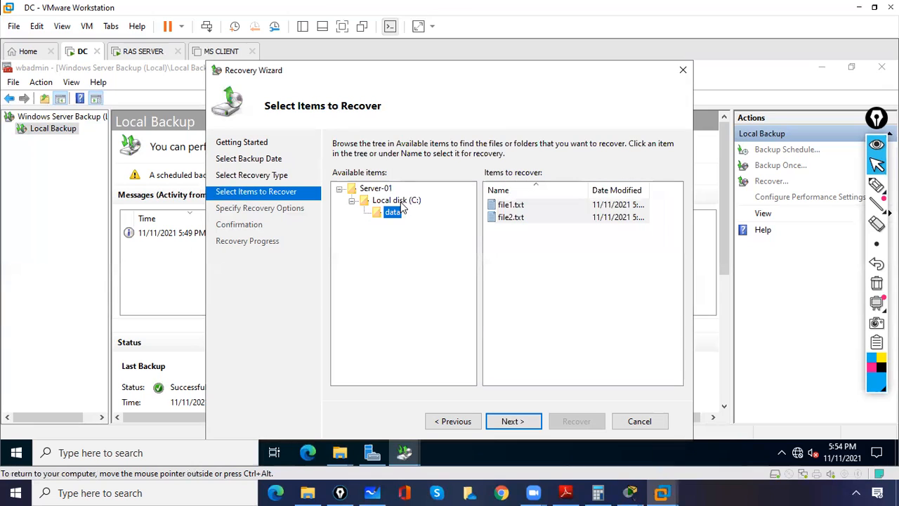
left_click(522, 423)
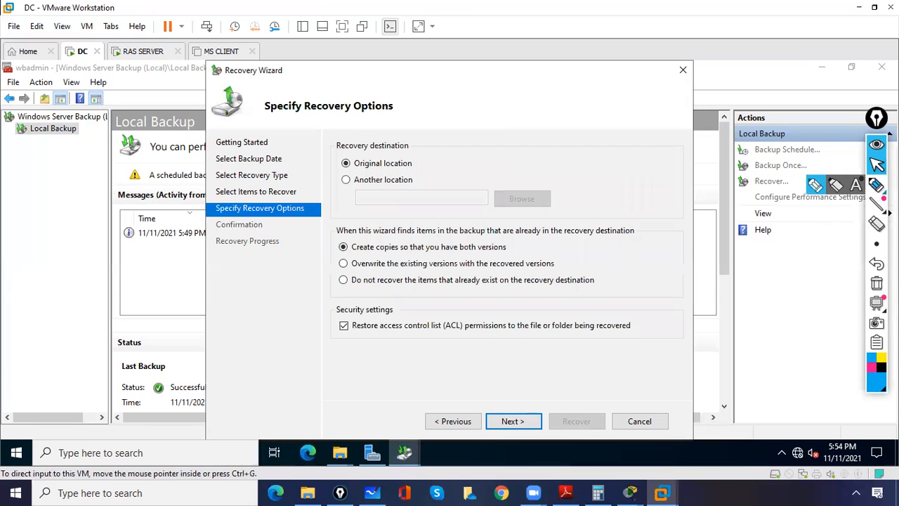
Recover data to its original location, close the finished wizard, and minimize both consoles.
left_click(876, 184)
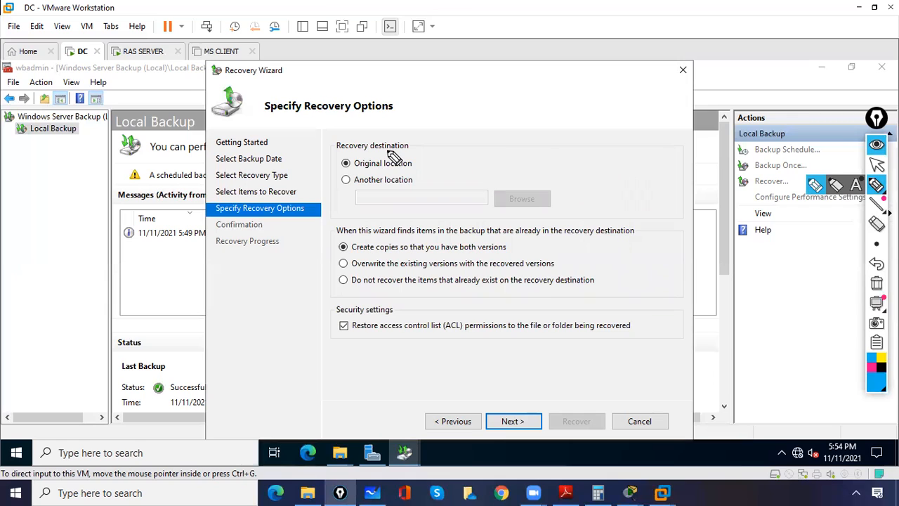
mouse_move(345, 161)
left_mouse_down()
mouse_move(351, 184)
mouse_move(346, 175)
left_mouse_up()
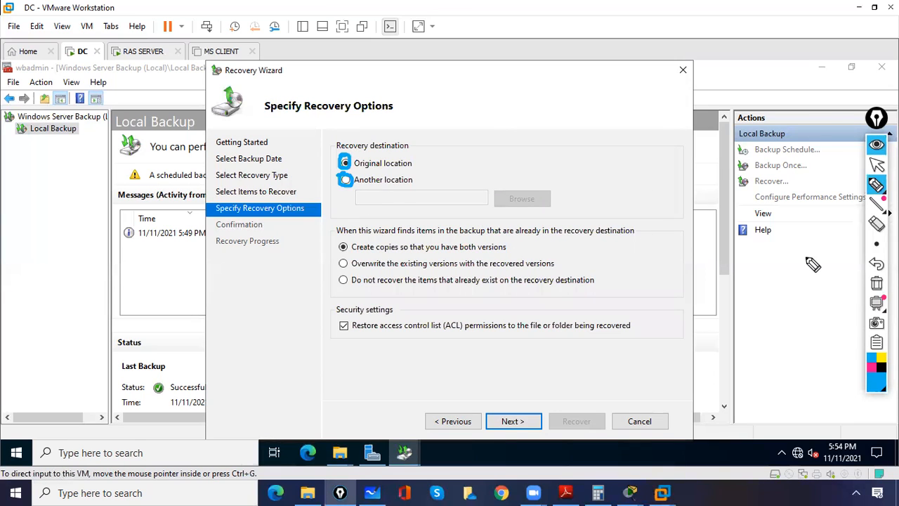
left_click(876, 283)
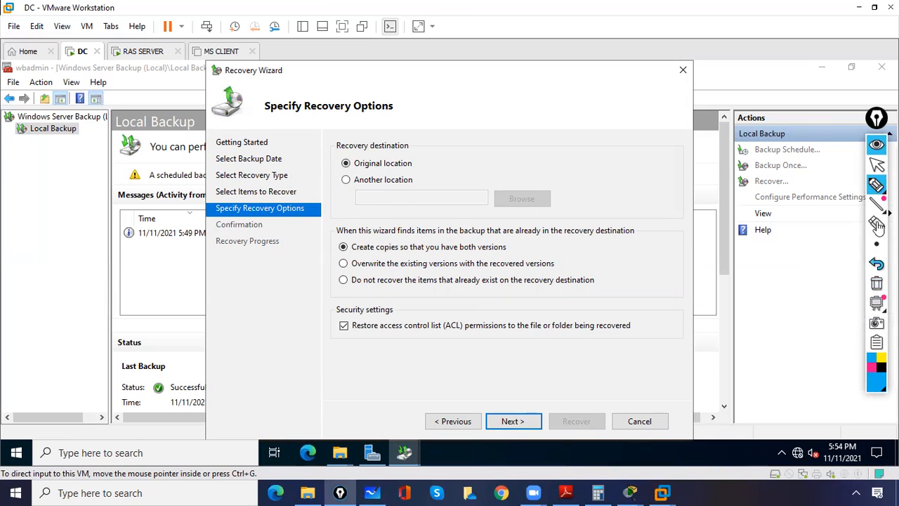
left_click(877, 164)
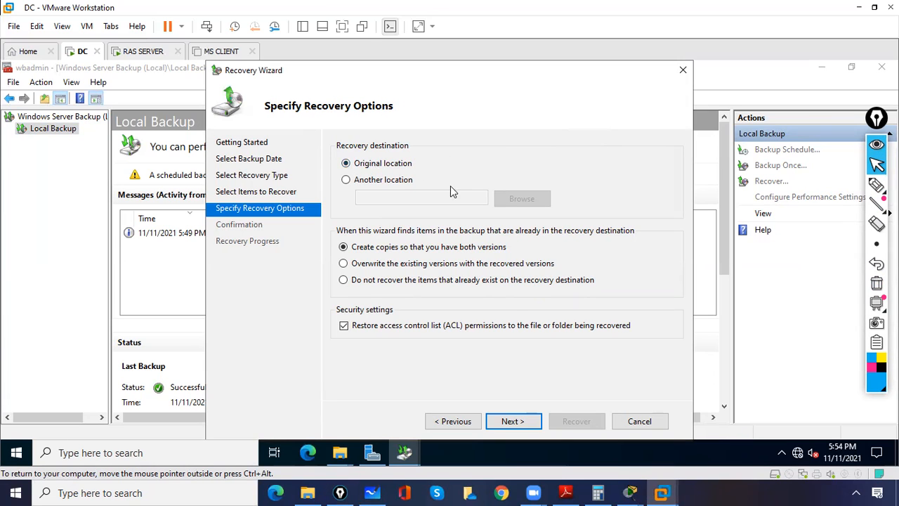
left_click(510, 422)
left_click(582, 424)
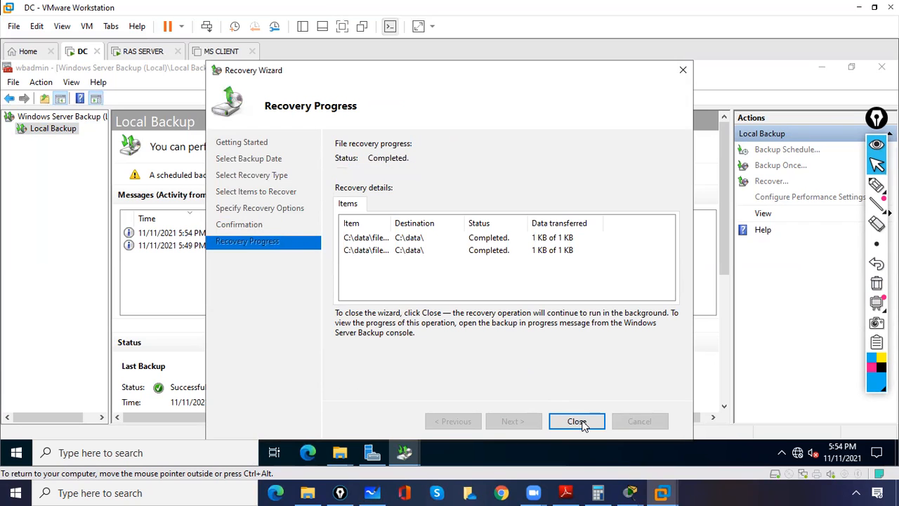
left_click(579, 422)
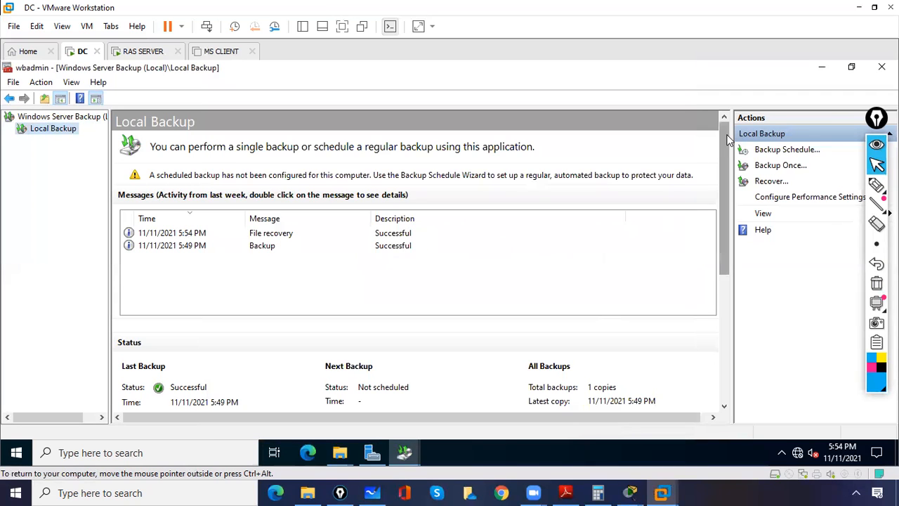
left_click(824, 66)
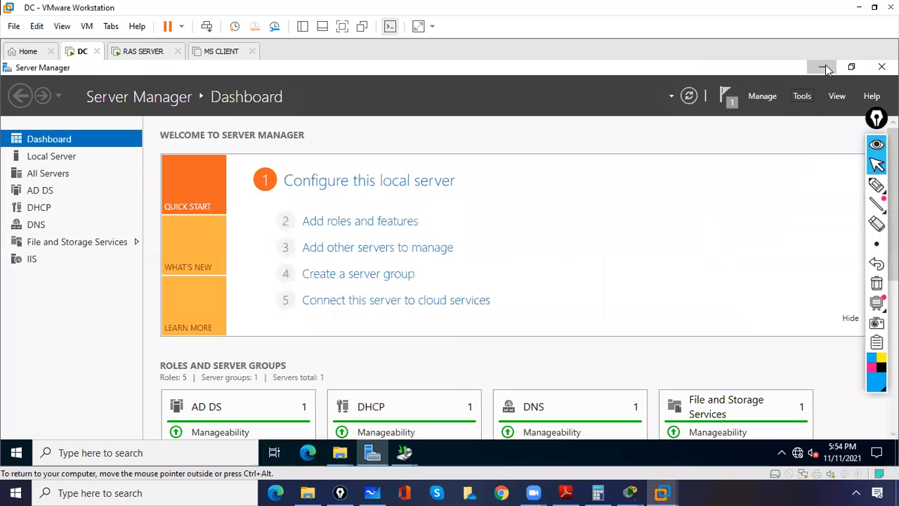
left_click(824, 65)
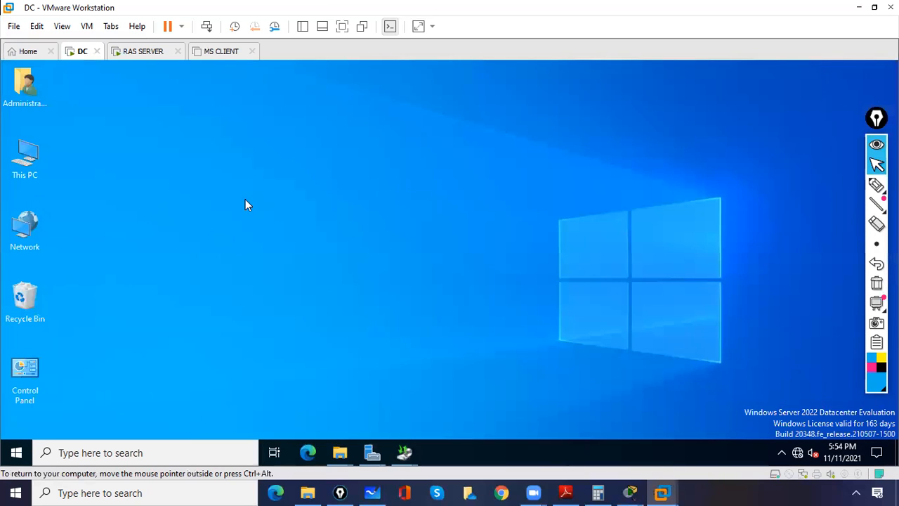
Open C:\data and check file1 and file2 in Notepad, closing each afterwards.
double_click(13, 160)
left_click(222, 296)
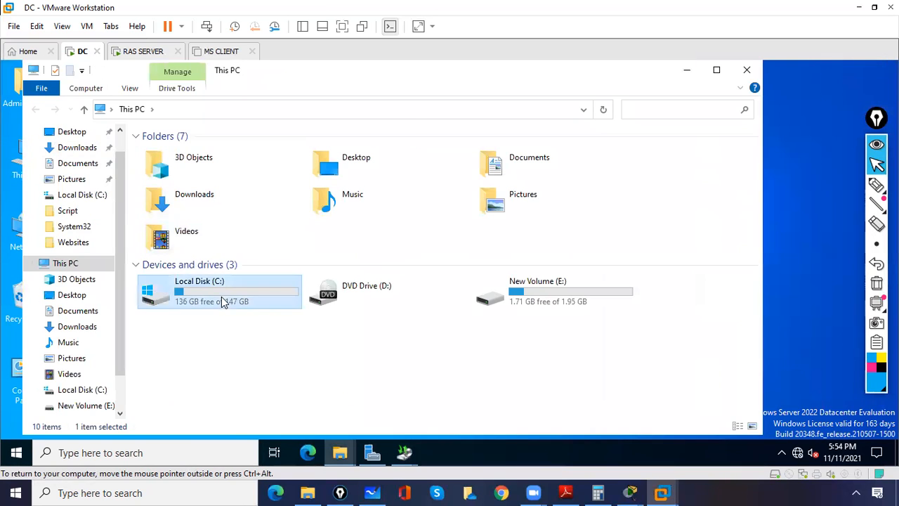
double_click(221, 296)
double_click(168, 151)
double_click(169, 150)
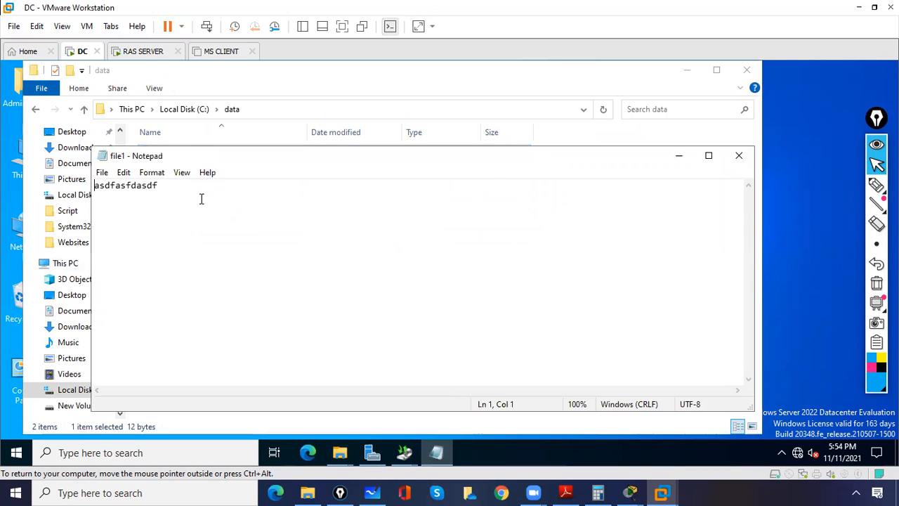
left_click(739, 156)
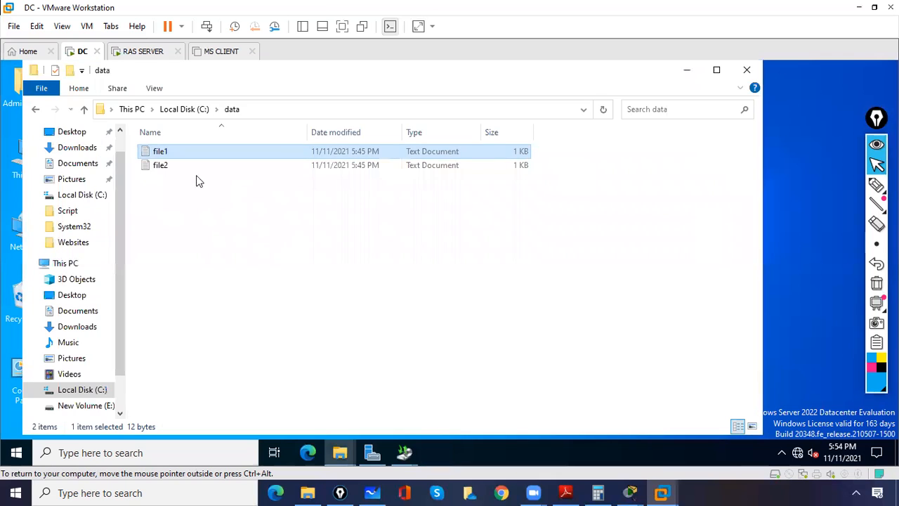
double_click(169, 166)
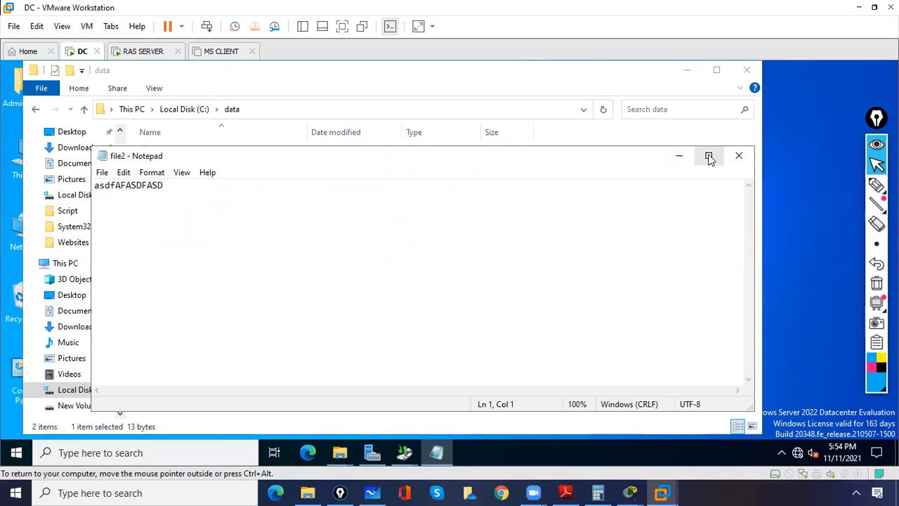
left_click(739, 156)
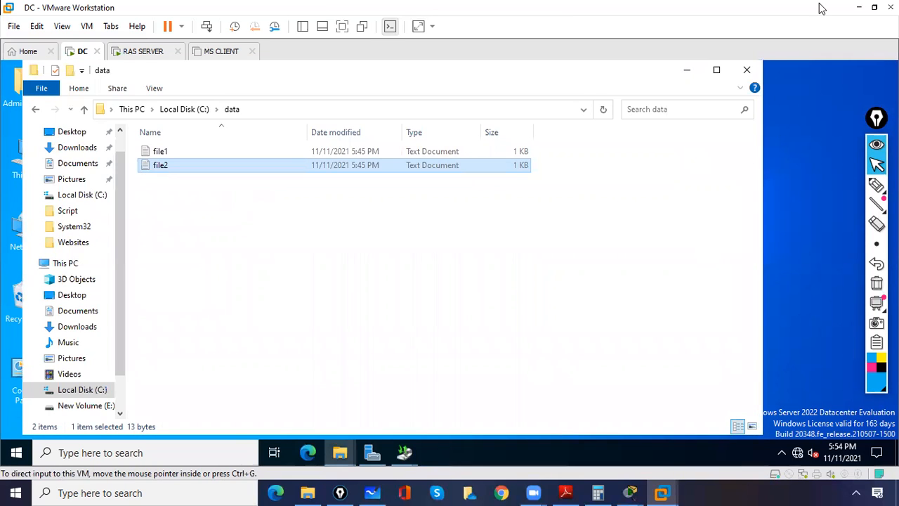